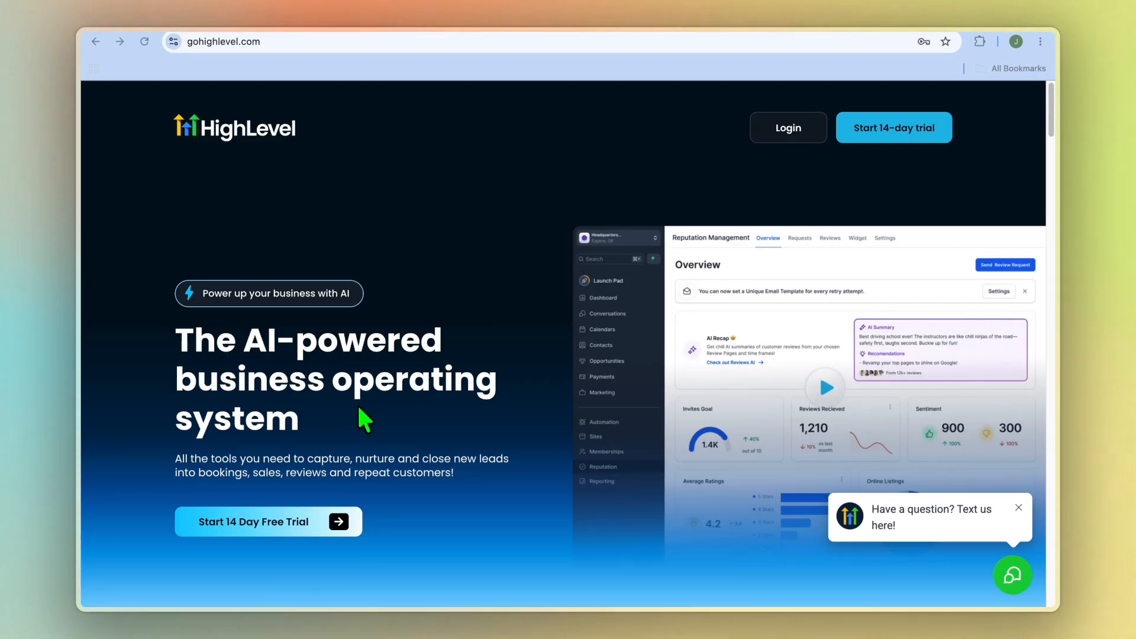
pyautogui.scroll(-1, 389, 409)
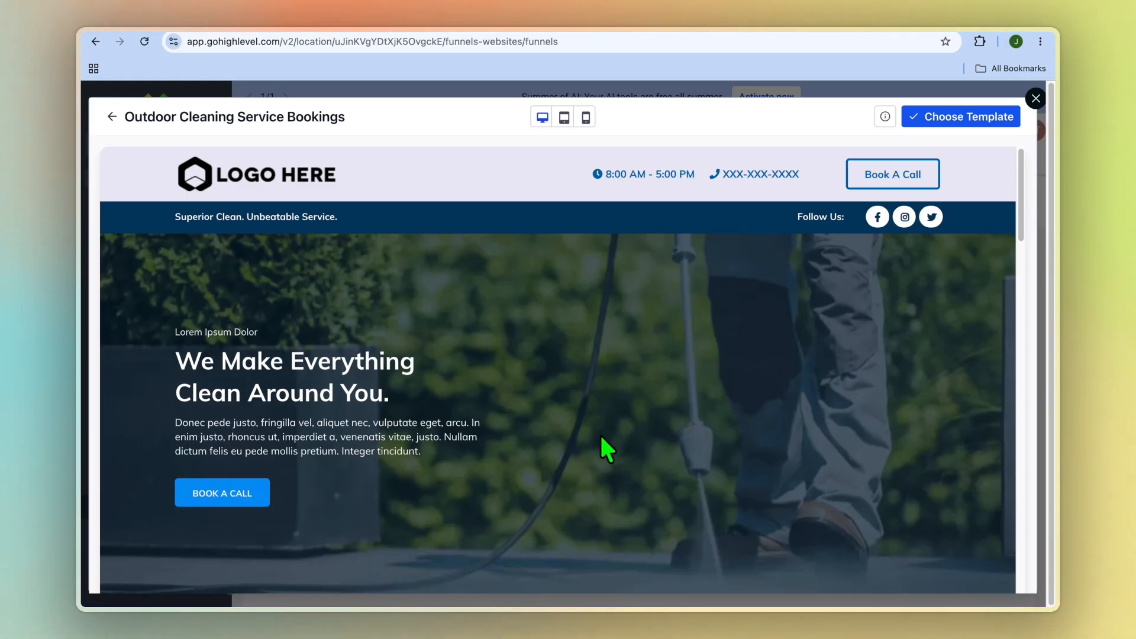
pyautogui.scroll(-1, 602, 437)
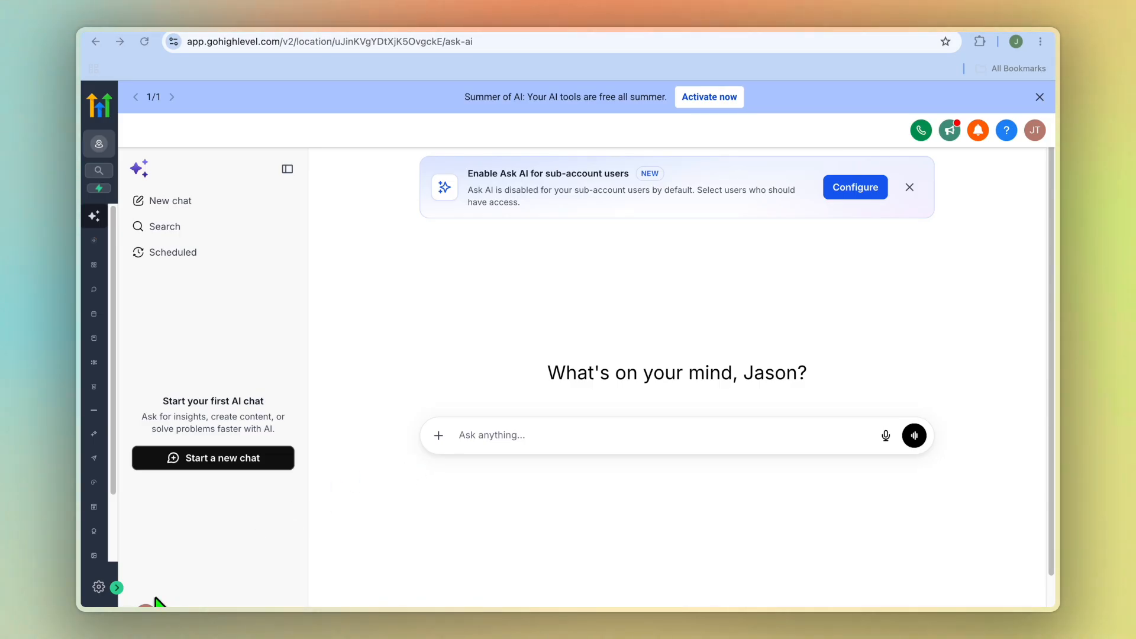
# Open the calendar settings and review all types offered for a new calendar, including the additional ones, without creating one
pyautogui.click(117, 589)
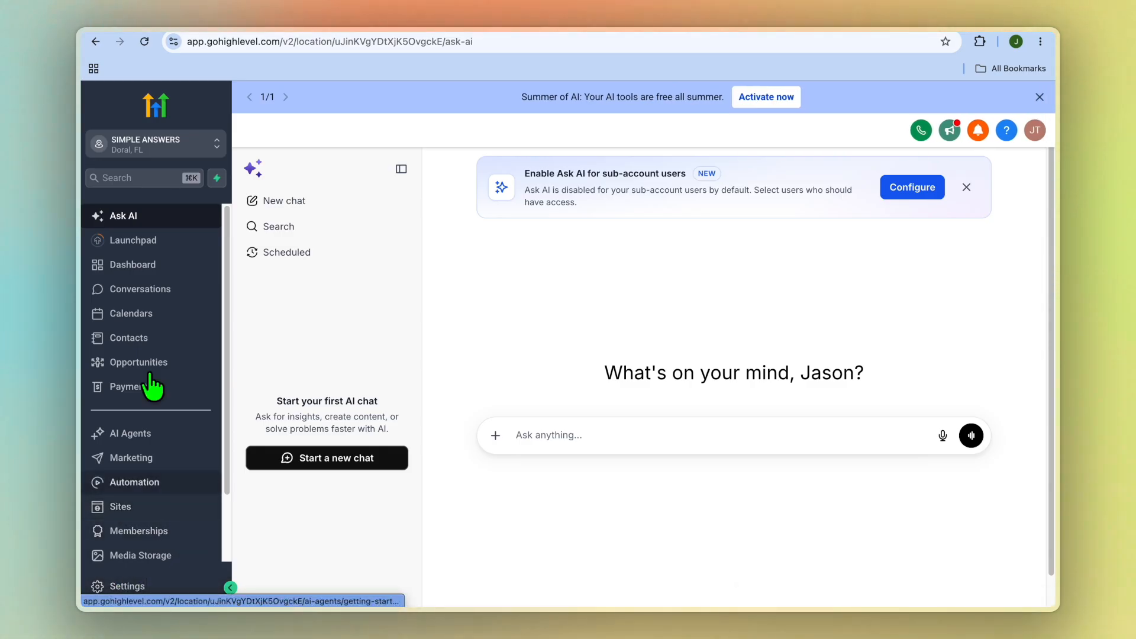
pyautogui.click(150, 323)
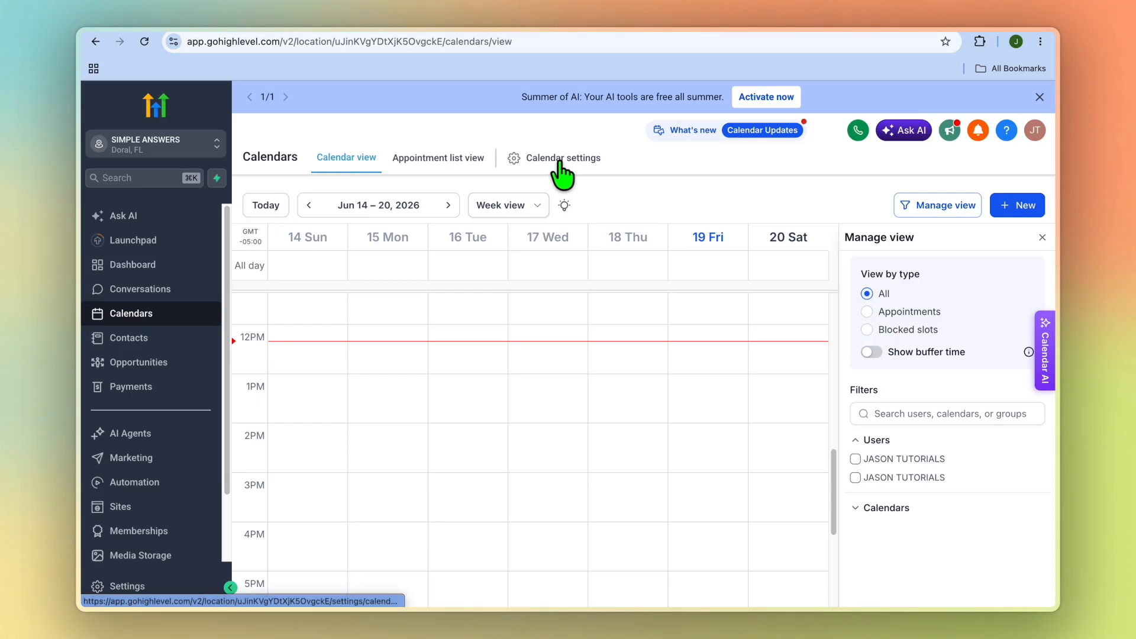
pyautogui.click(560, 161)
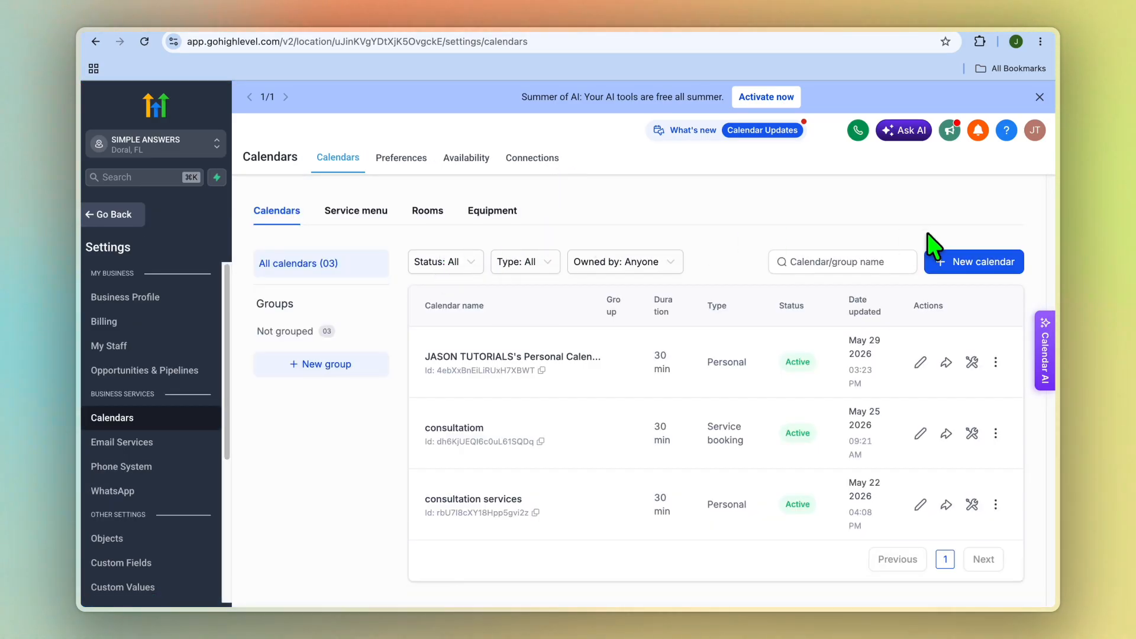
pyautogui.click(964, 264)
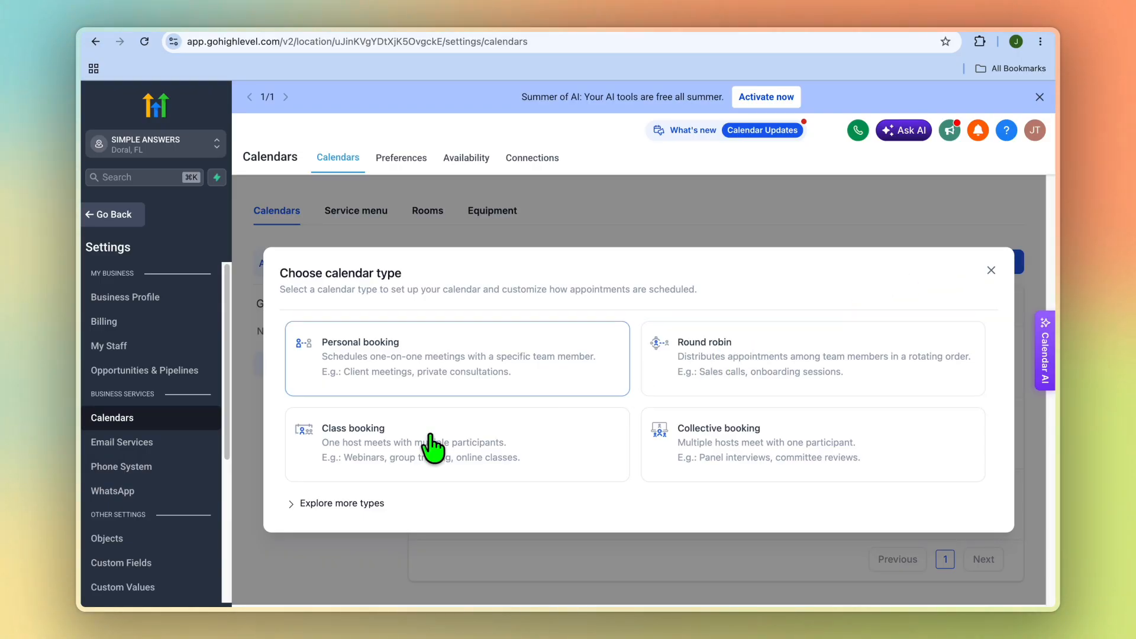
pyautogui.click(323, 505)
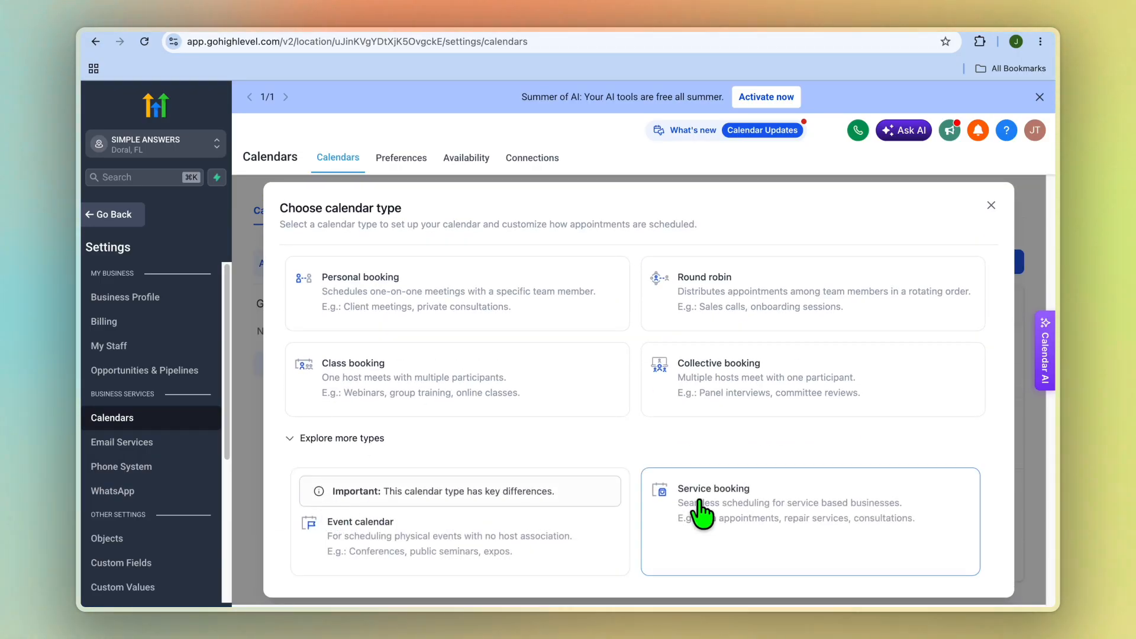
pyautogui.click(991, 206)
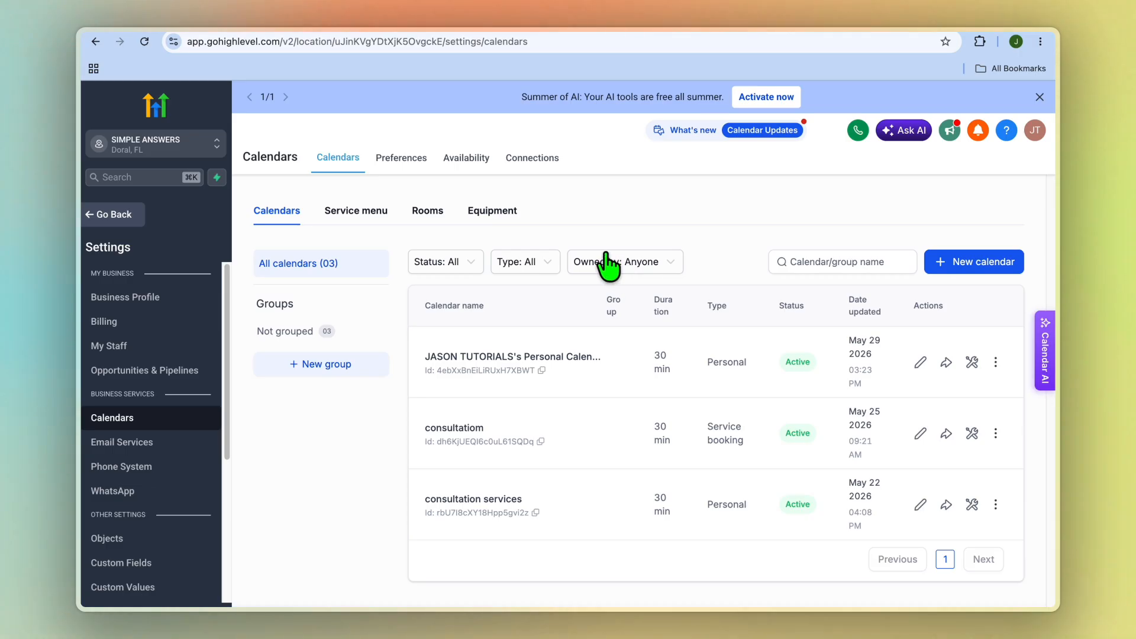
# Review the third-party calendars that can be connected, then return to the calendar list
pyautogui.click(544, 167)
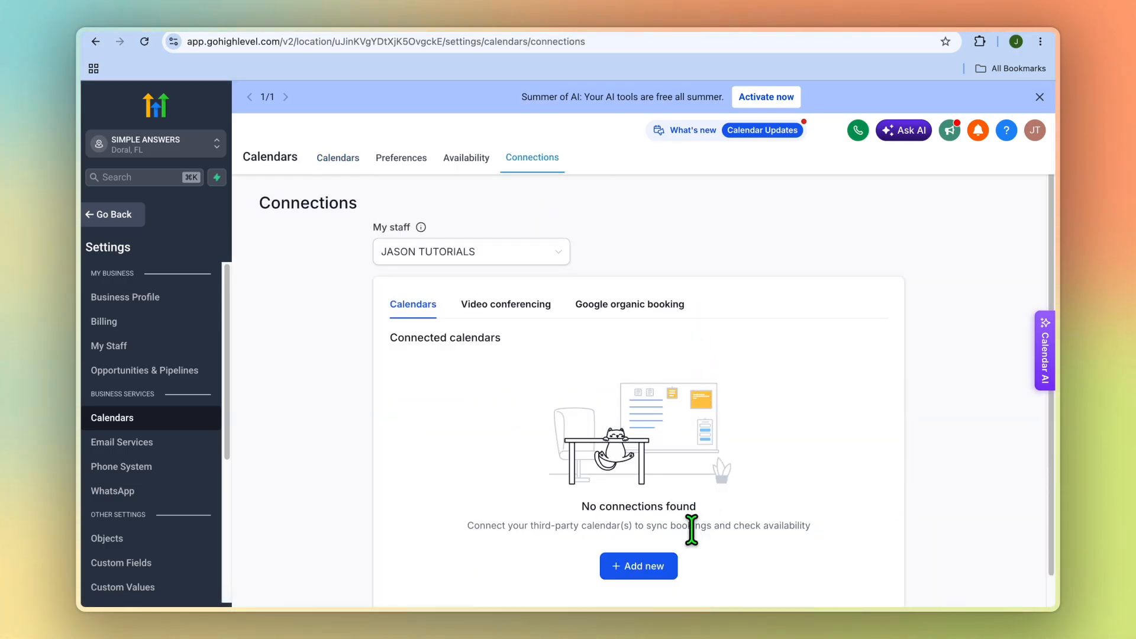
pyautogui.click(638, 568)
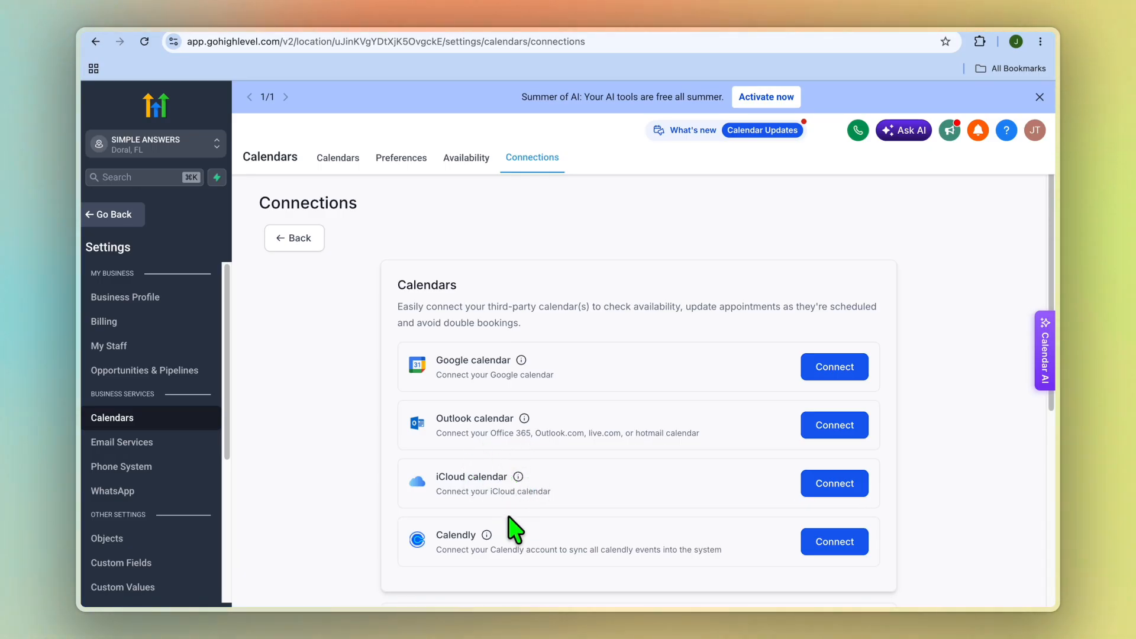
pyautogui.click(362, 158)
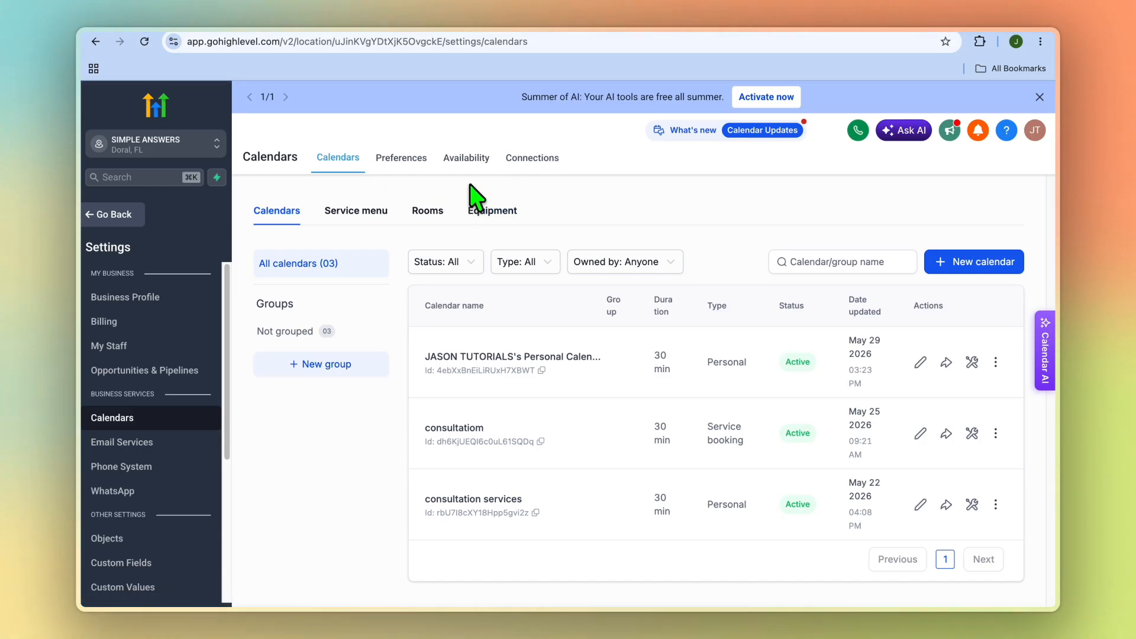
# Examine the weekly availability schedule with its start and end times from Sunday to Saturday
pyautogui.click(472, 165)
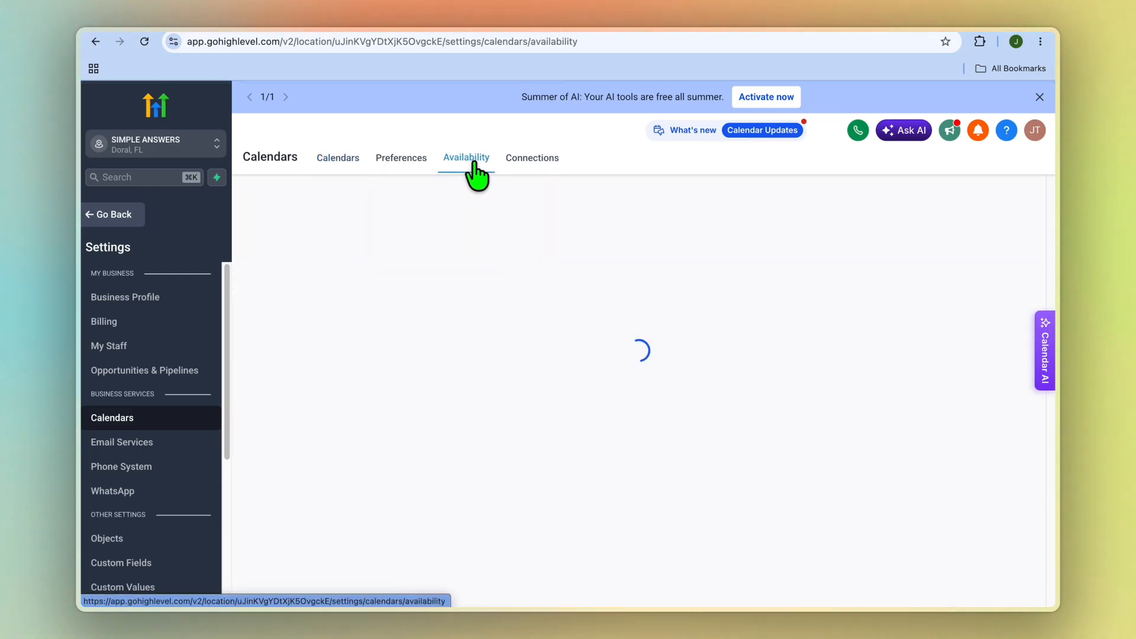
pyautogui.scroll(-1, 627, 402)
pyautogui.scroll(-3, 628, 402)
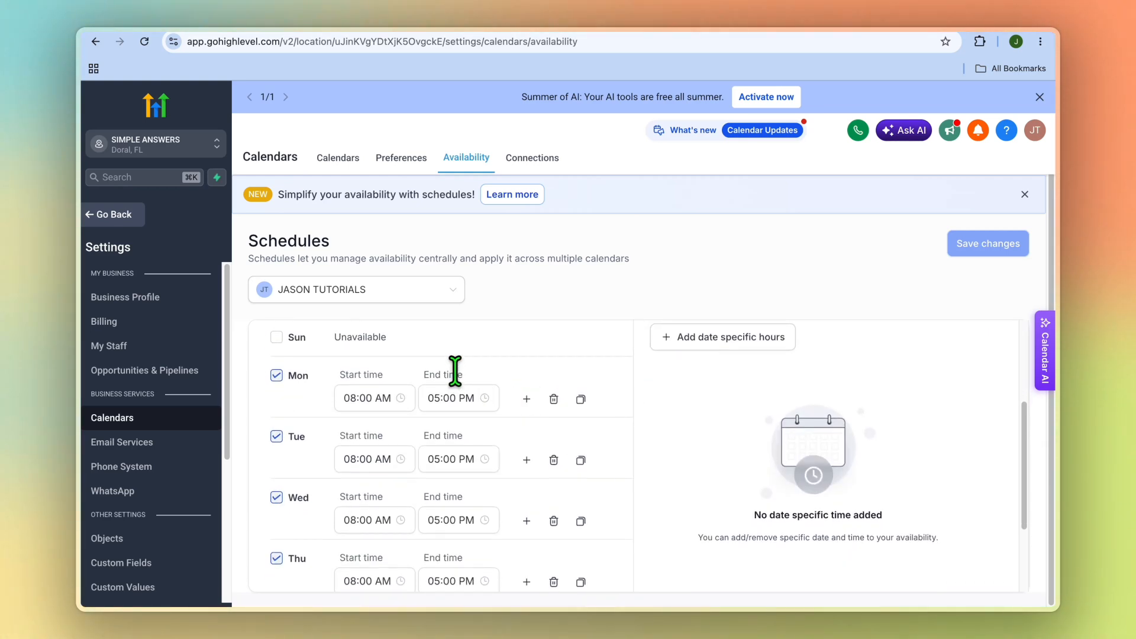
pyautogui.scroll(-3, 474, 530)
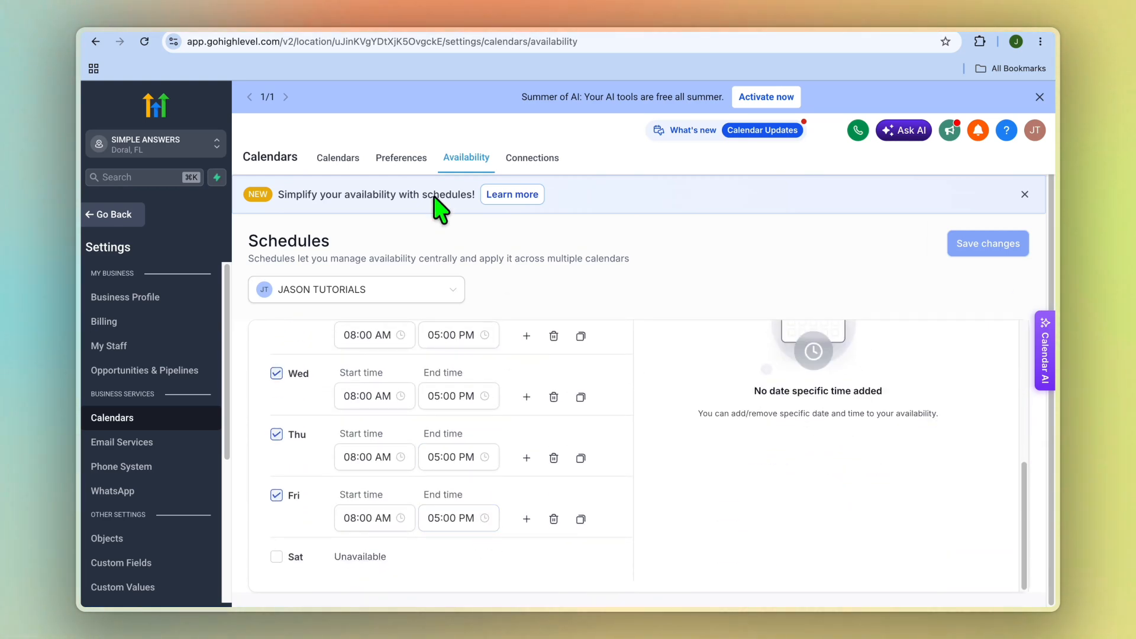
# Review the calendar preferences for the app and the booking widget, then return to the calendar list
pyautogui.click(408, 166)
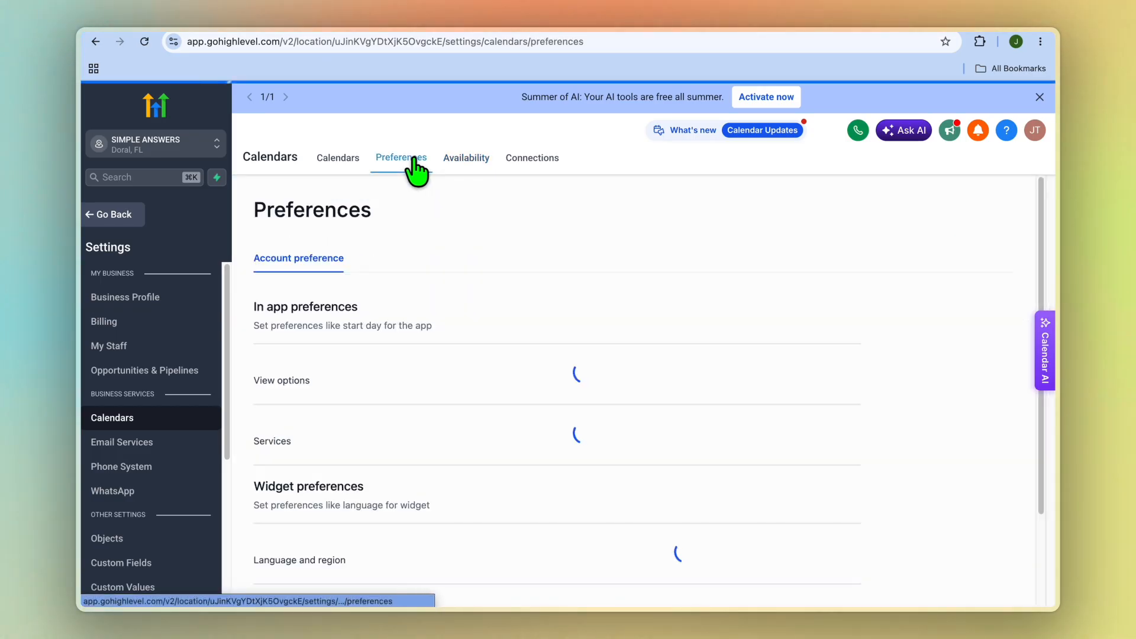
pyautogui.scroll(-3, 595, 434)
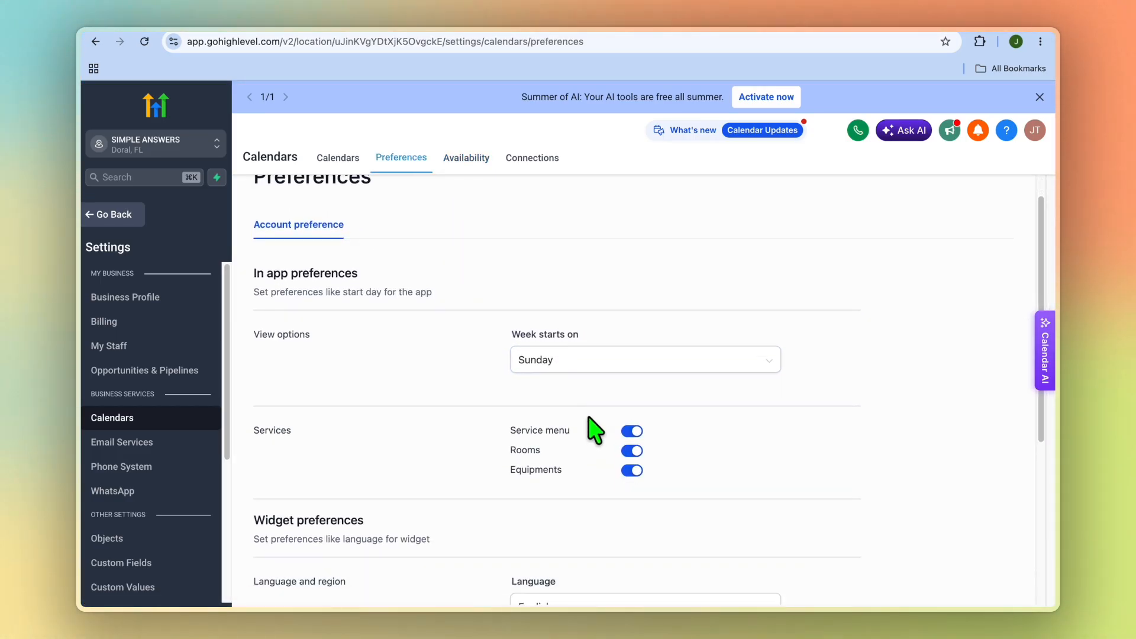
pyautogui.scroll(-2, 580, 404)
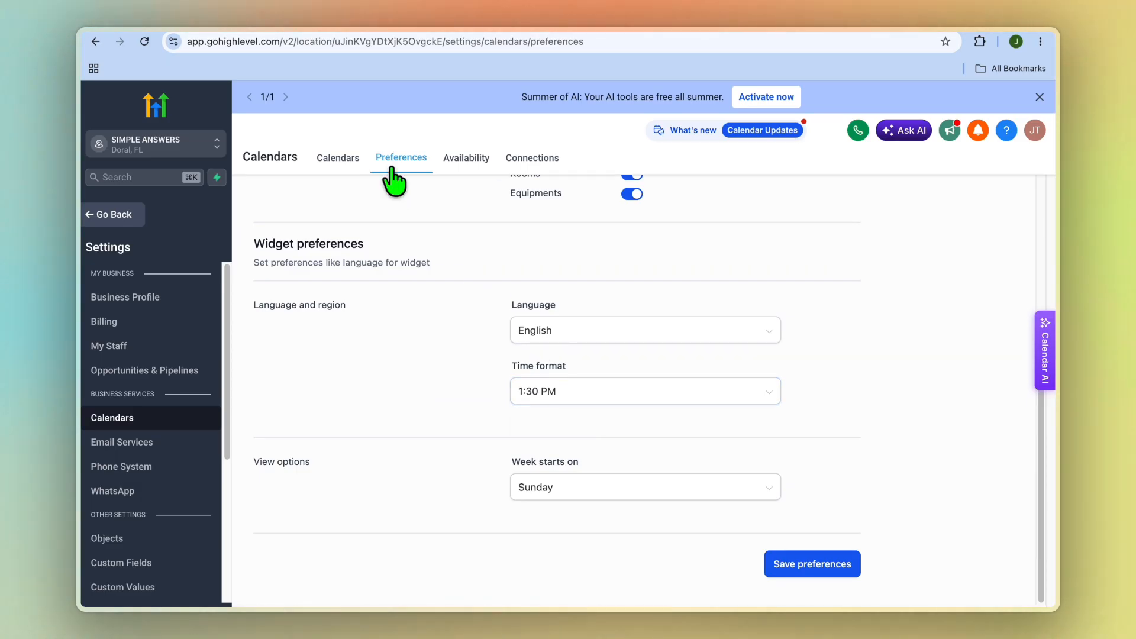
pyautogui.click(352, 174)
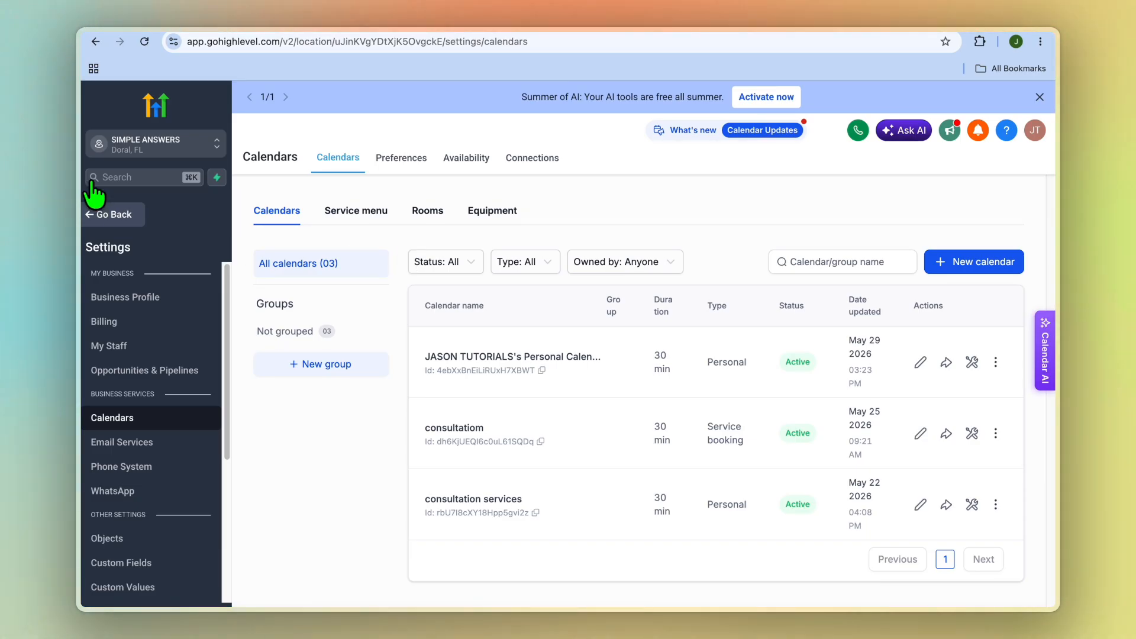
# Copy the permanent booking link of the first personal calendar in the calendar settings and open it in a new browser tab
pyautogui.click(103, 215)
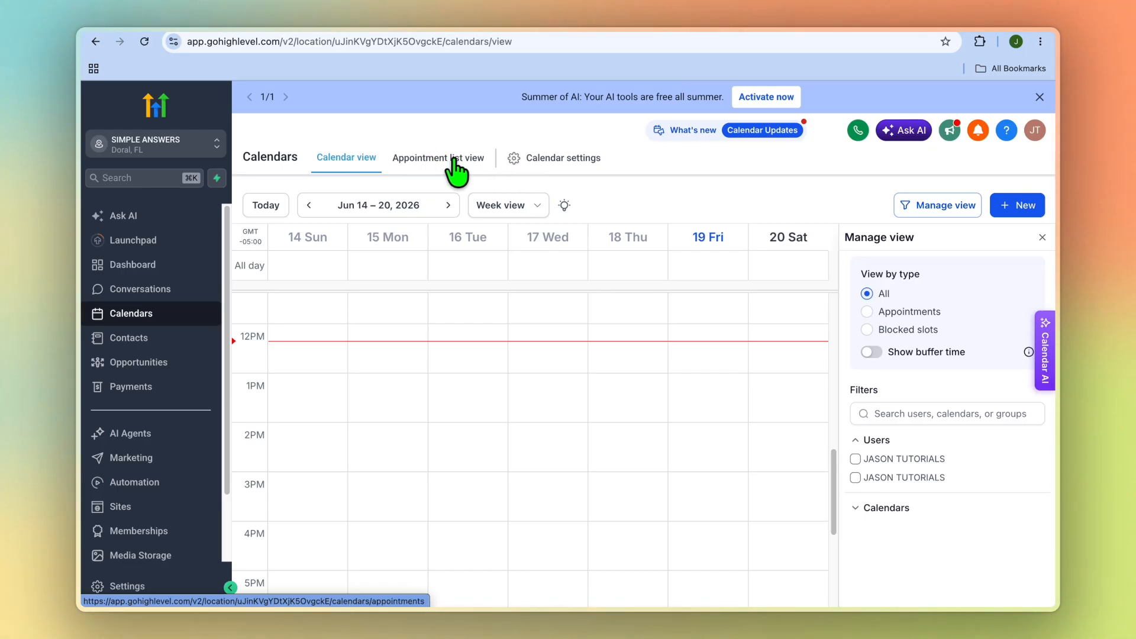
pyautogui.click(558, 161)
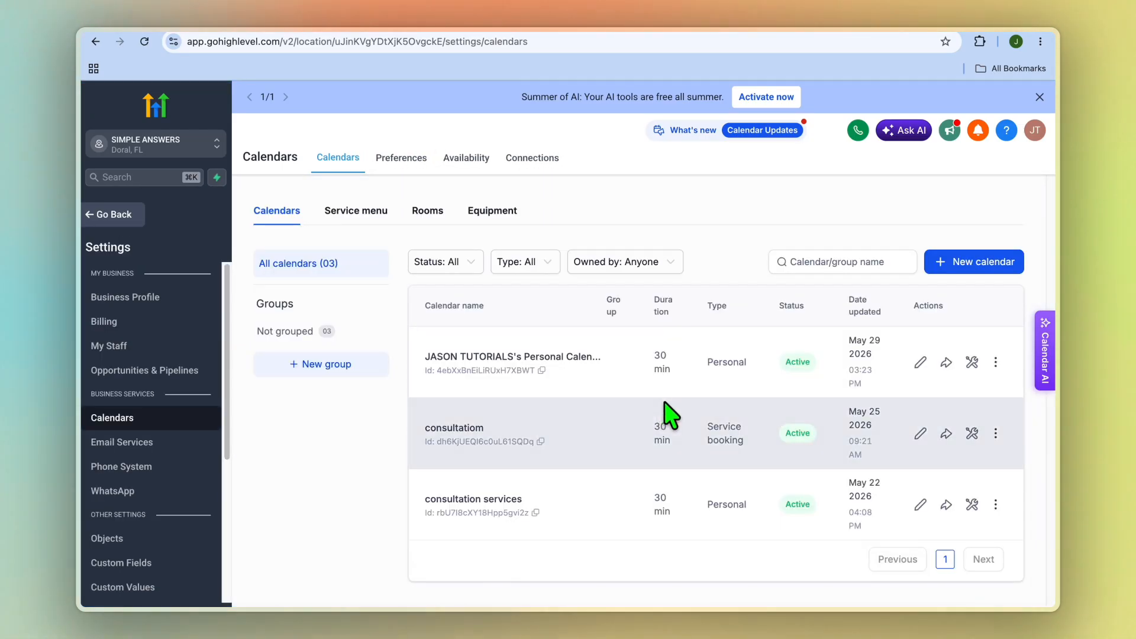
pyautogui.click(947, 365)
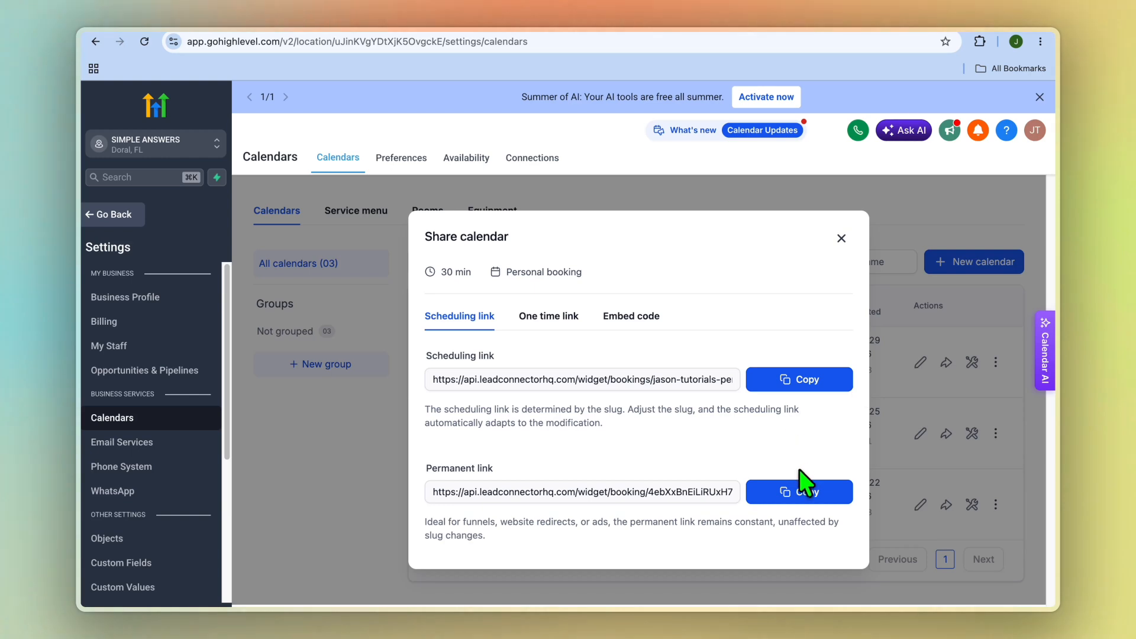
pyautogui.click(793, 496)
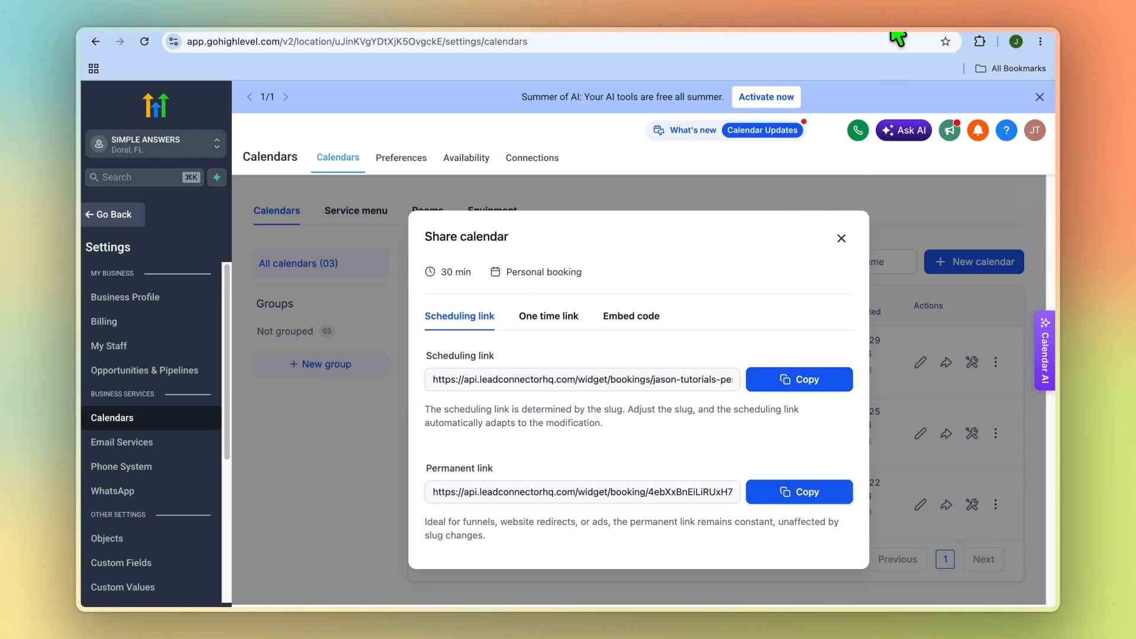
pyautogui.hotkey('ctrl', 't')
pyautogui.rightClick(698, 44)
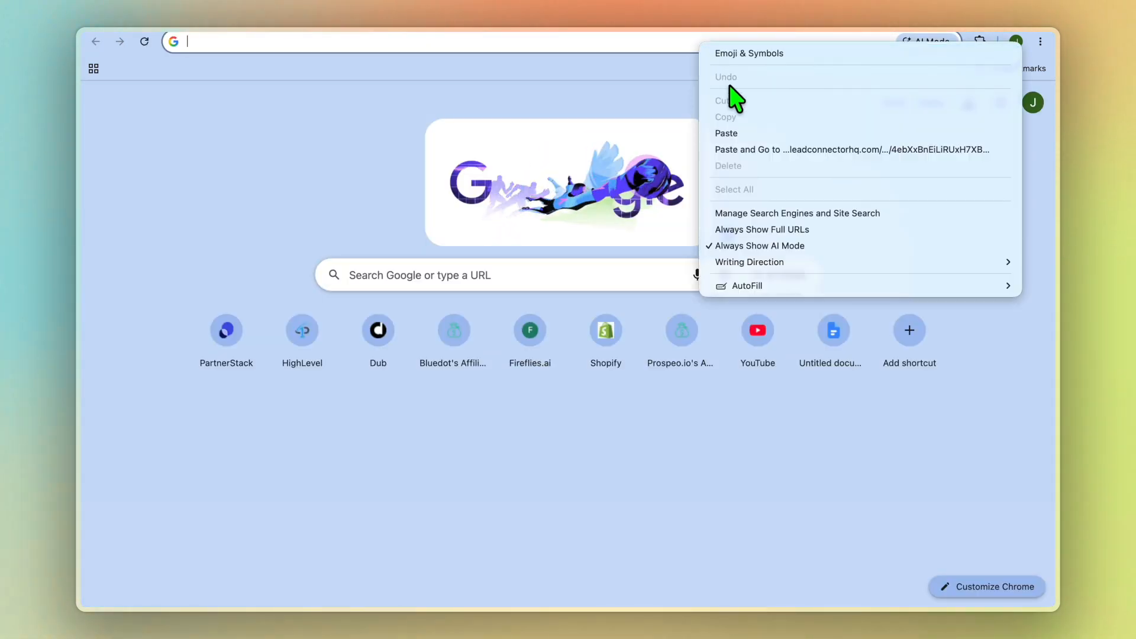
pyautogui.click(751, 149)
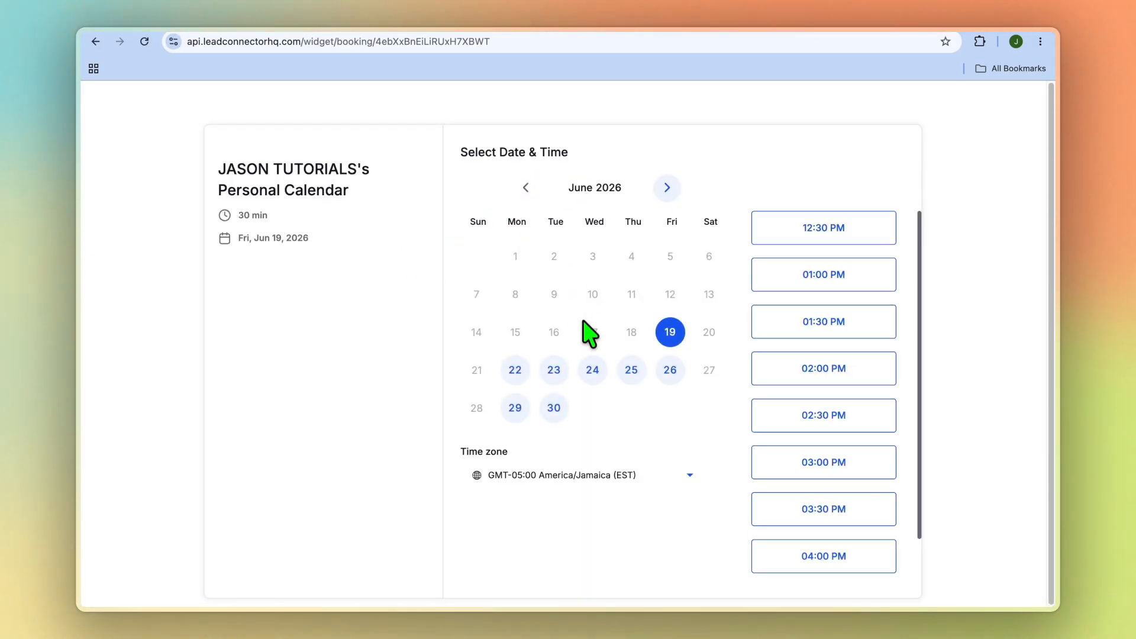
# Select the 09:00 AM slot on Monday, June 22, 2026 on the booking page to view the details form
pyautogui.click(515, 370)
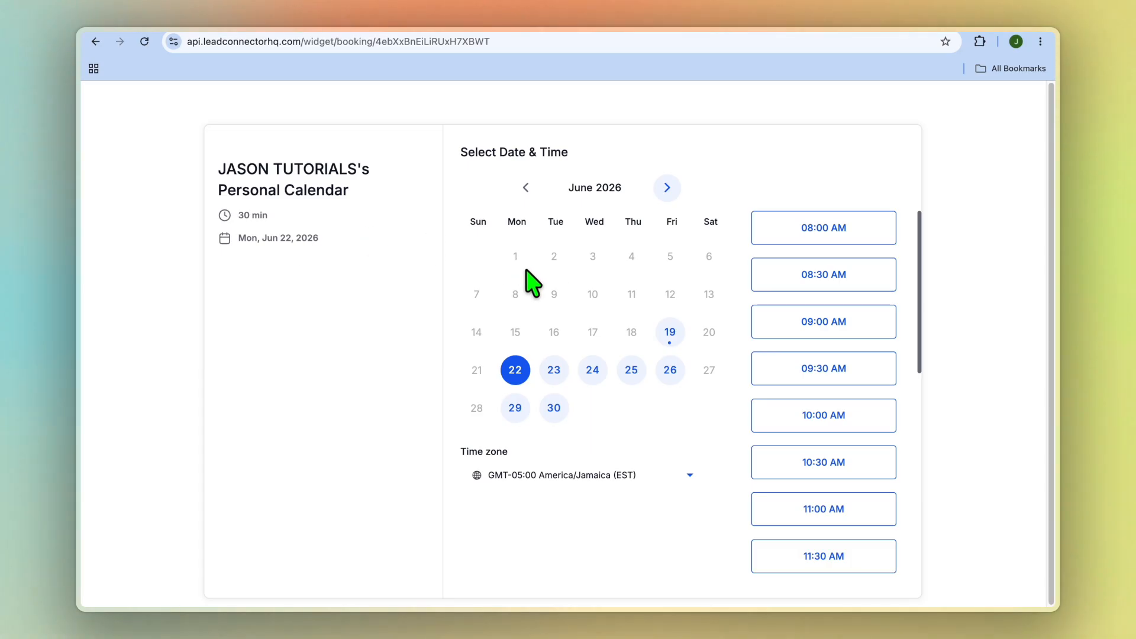
pyautogui.click(809, 325)
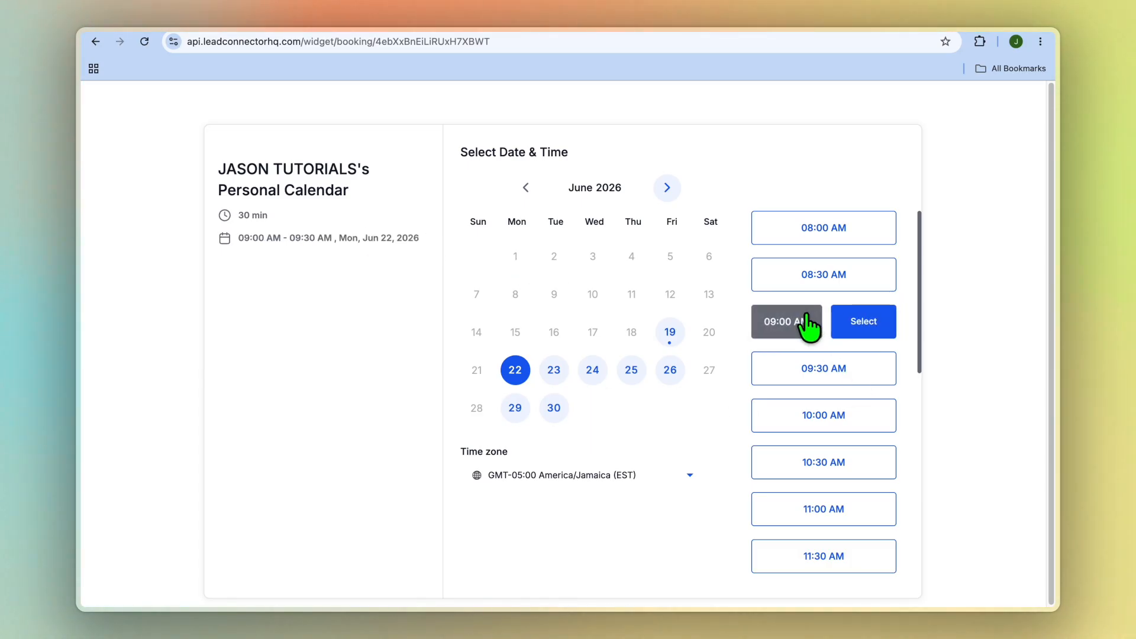
pyautogui.click(865, 329)
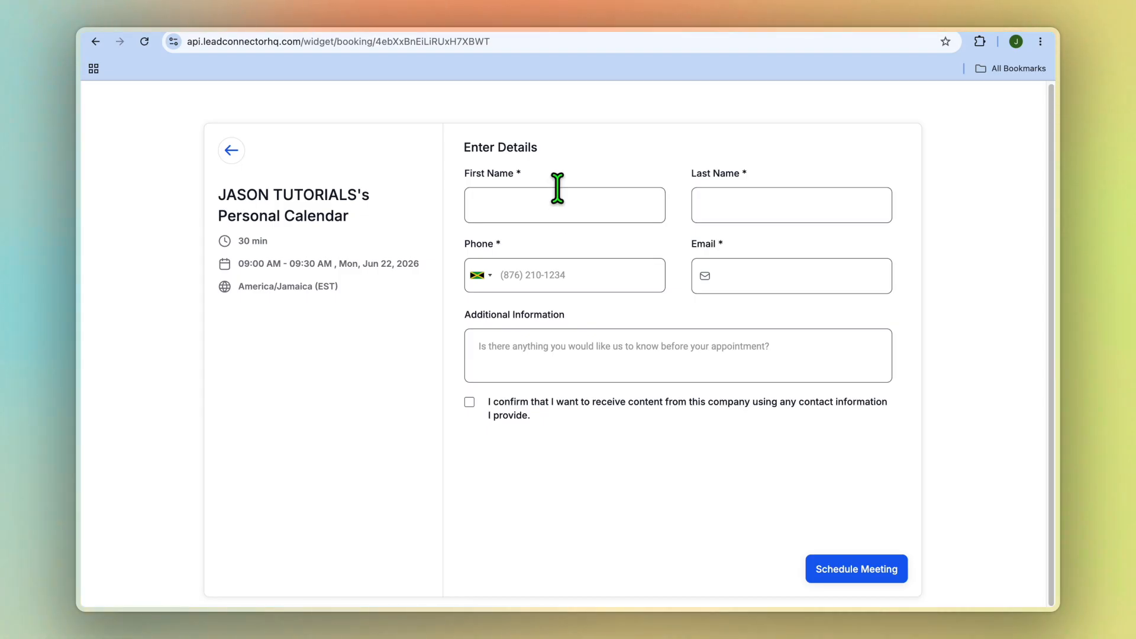
# Return to the calendar settings tab, close the calendar sharing dialog and leave the settings
pyautogui.click(317, 13)
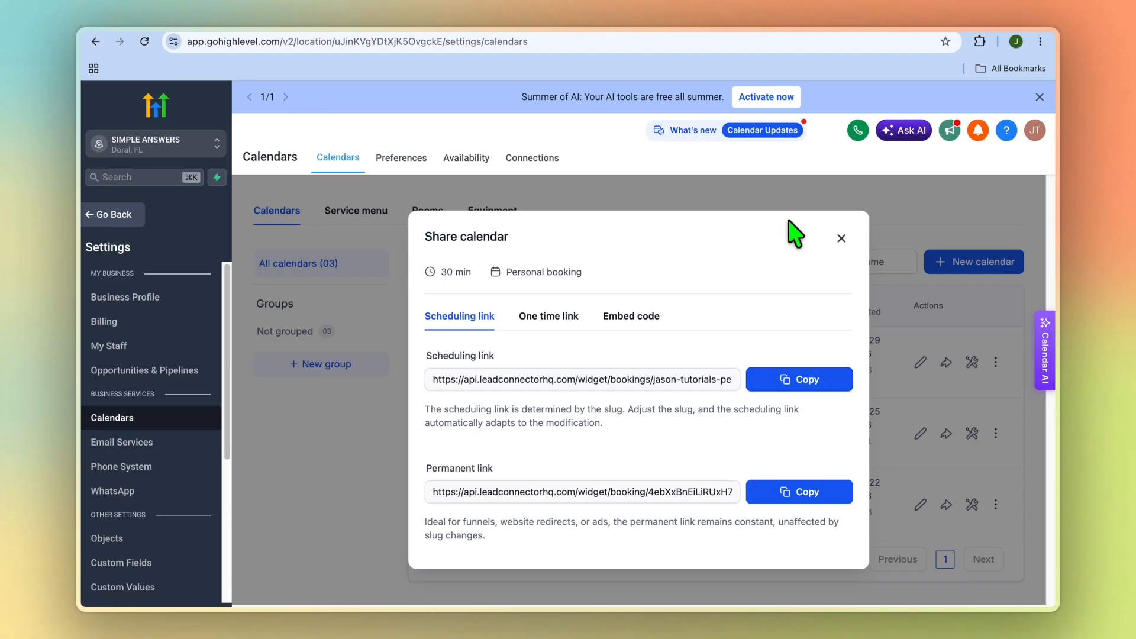
pyautogui.click(842, 239)
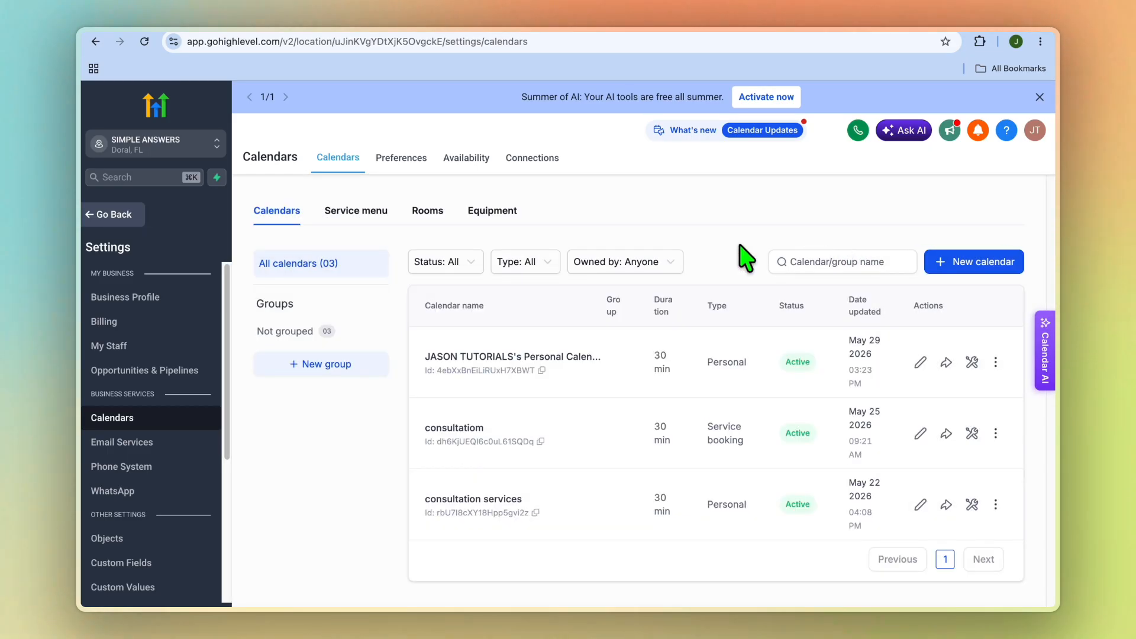
pyautogui.click(122, 224)
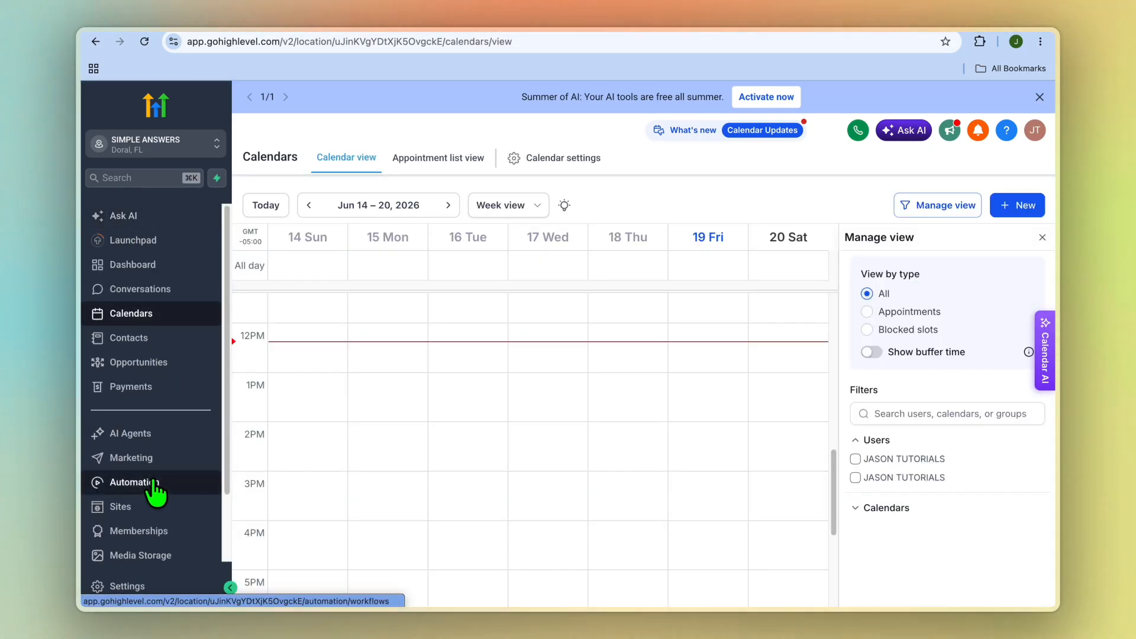
# Create a new automation workflow from scratch
pyautogui.click(153, 484)
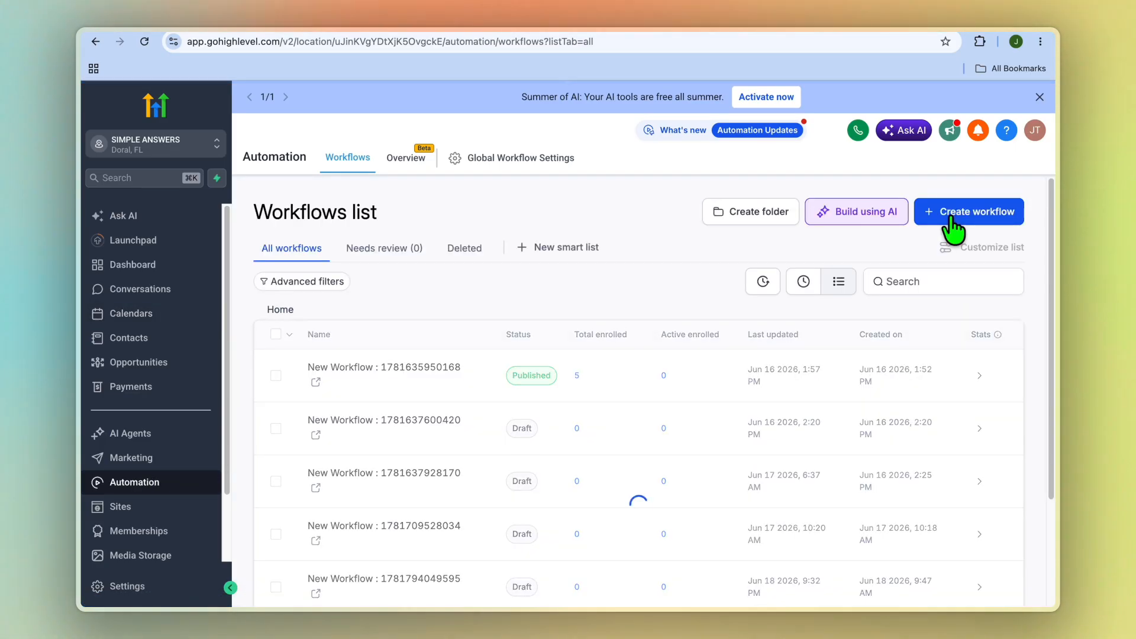
pyautogui.click(958, 213)
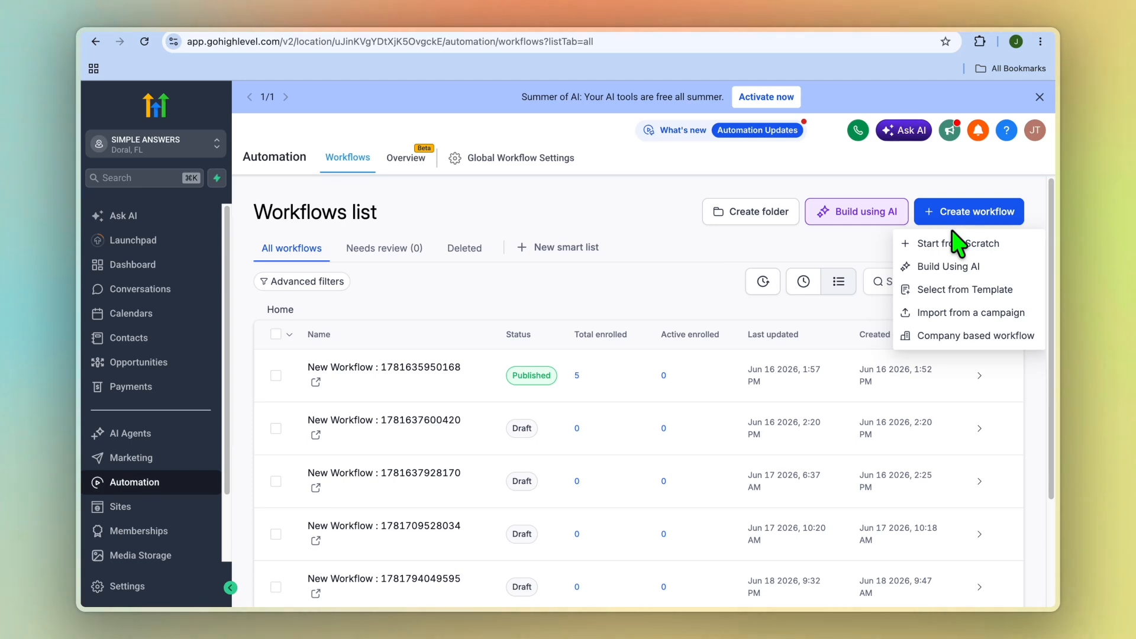
pyautogui.click(958, 243)
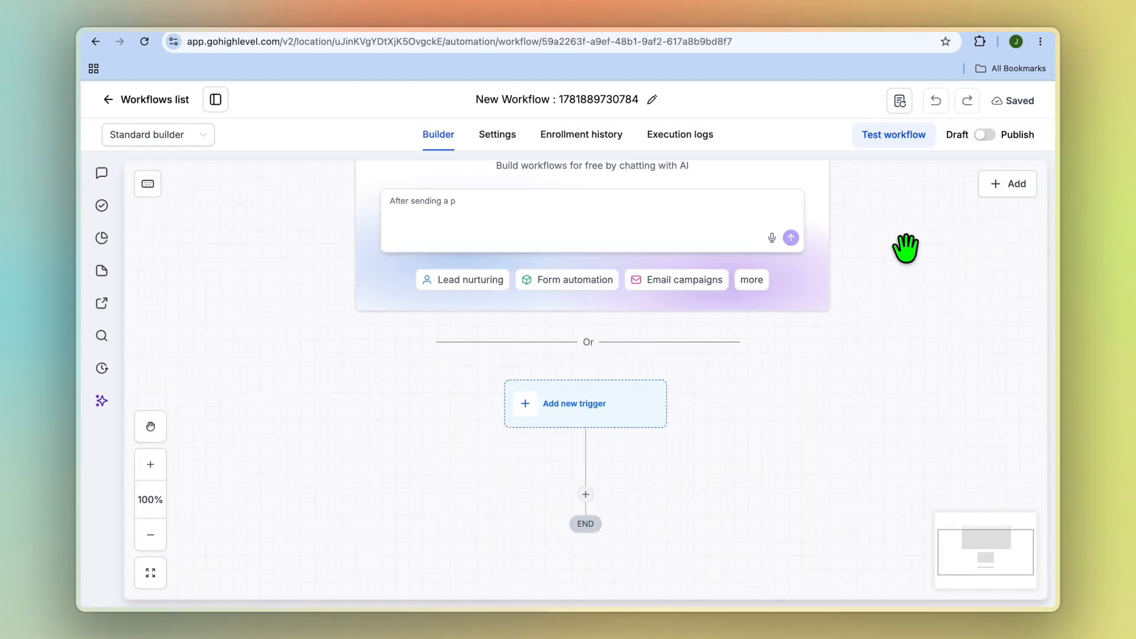
# Add a Form submitted trigger without filters to the new workflow and save it
pyautogui.click(585, 419)
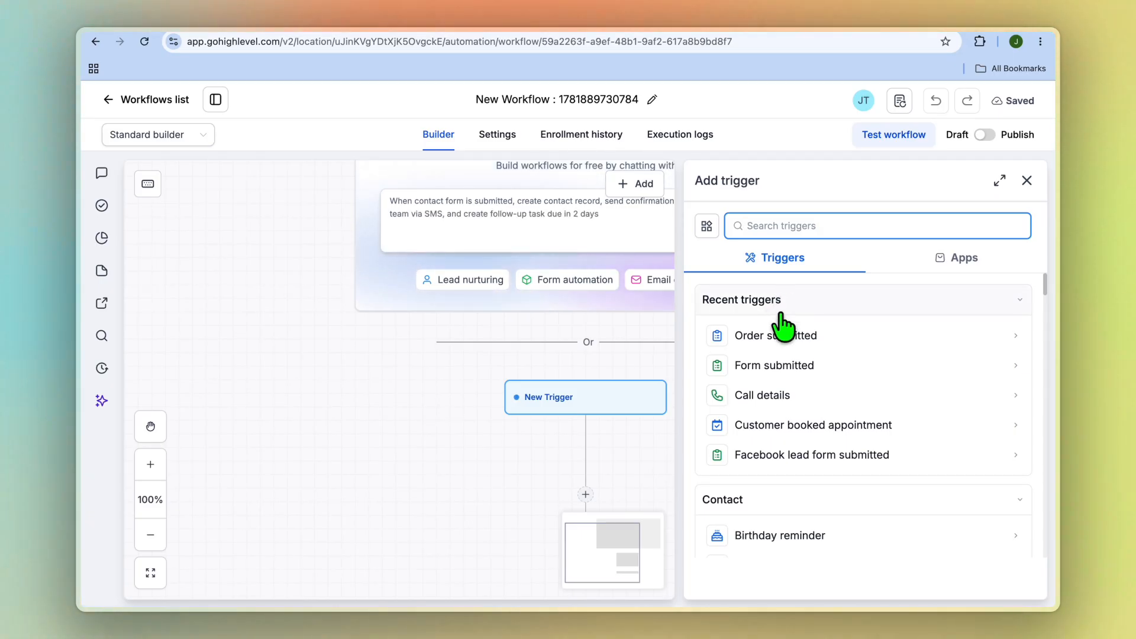
pyautogui.click(783, 369)
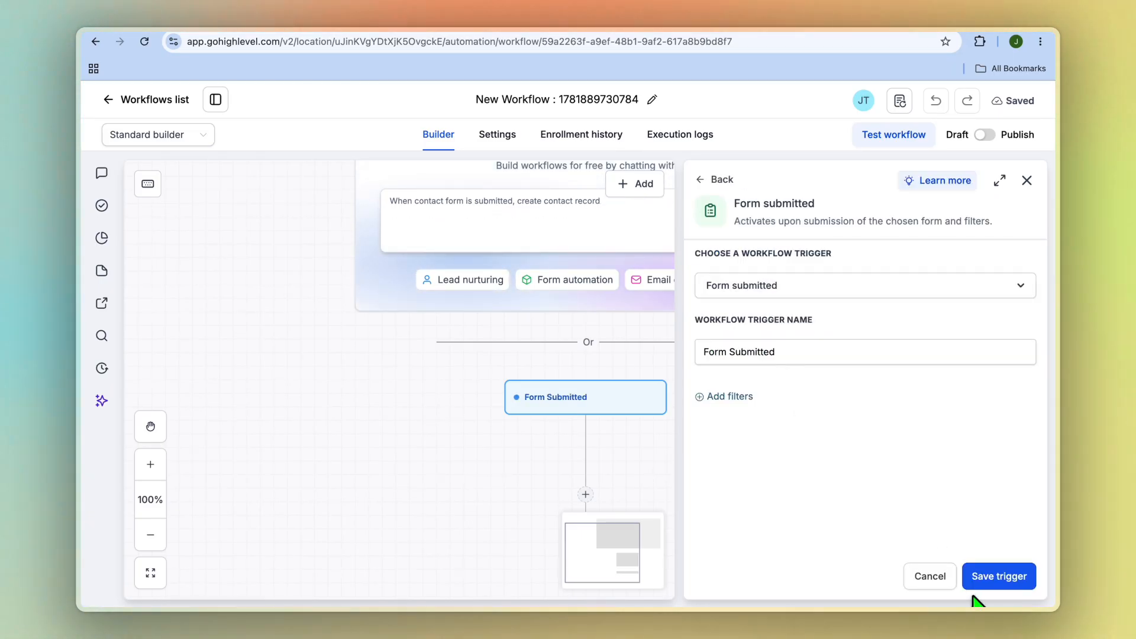
pyautogui.click(987, 577)
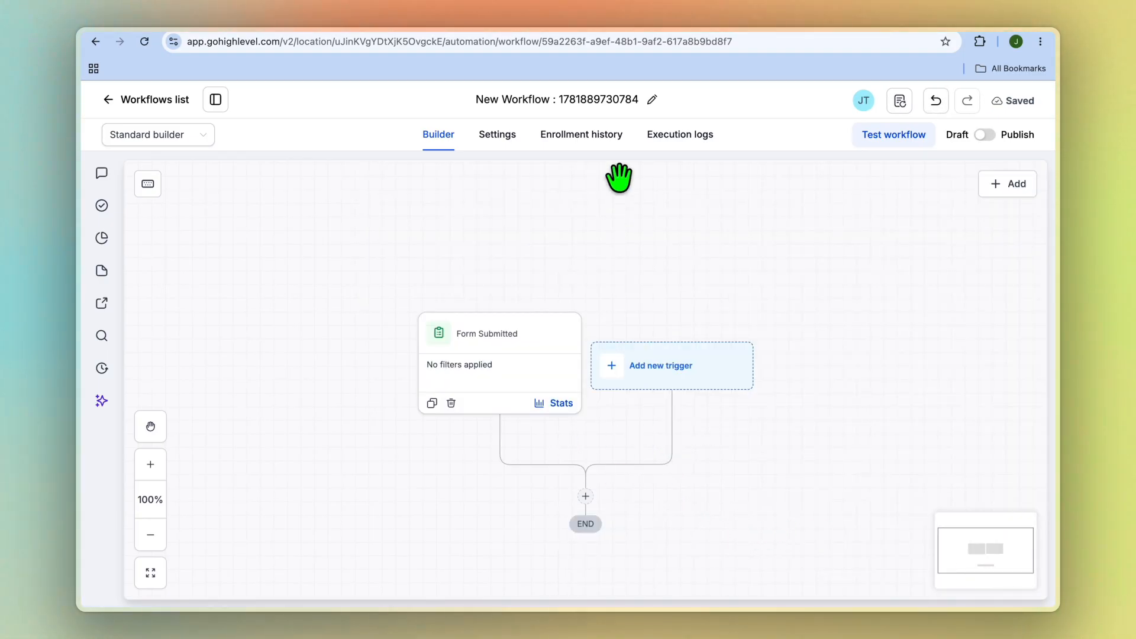
# Examine the Send SMS action's settings and message field under the Form Submitted trigger, and close them without saving
pyautogui.click(585, 500)
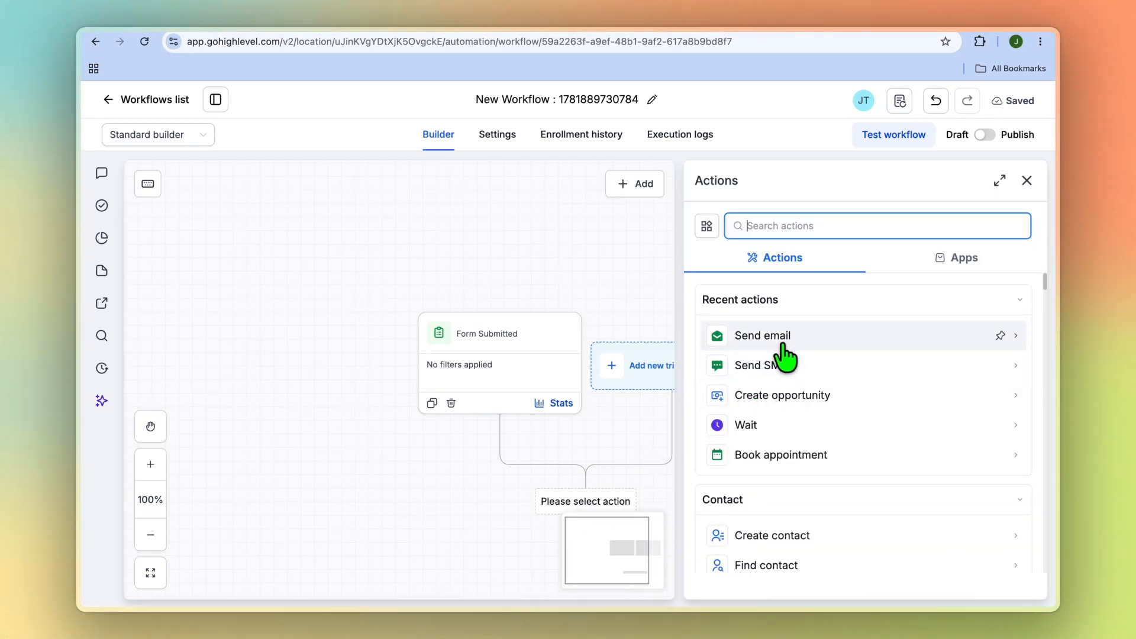
pyautogui.click(775, 365)
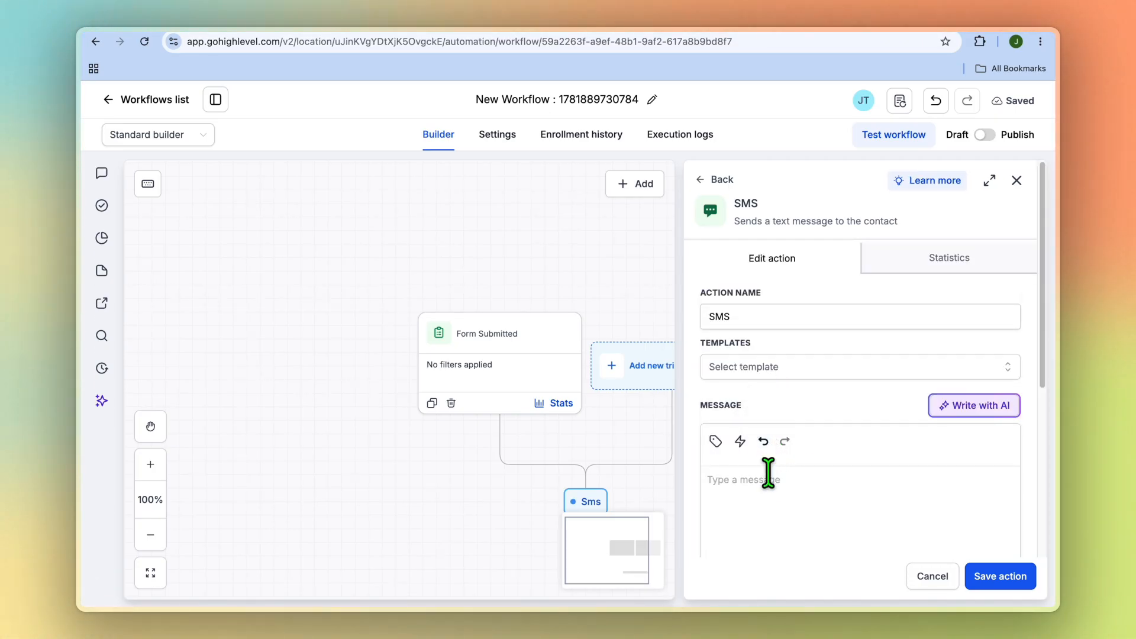
pyautogui.click(731, 496)
pyautogui.click(739, 477)
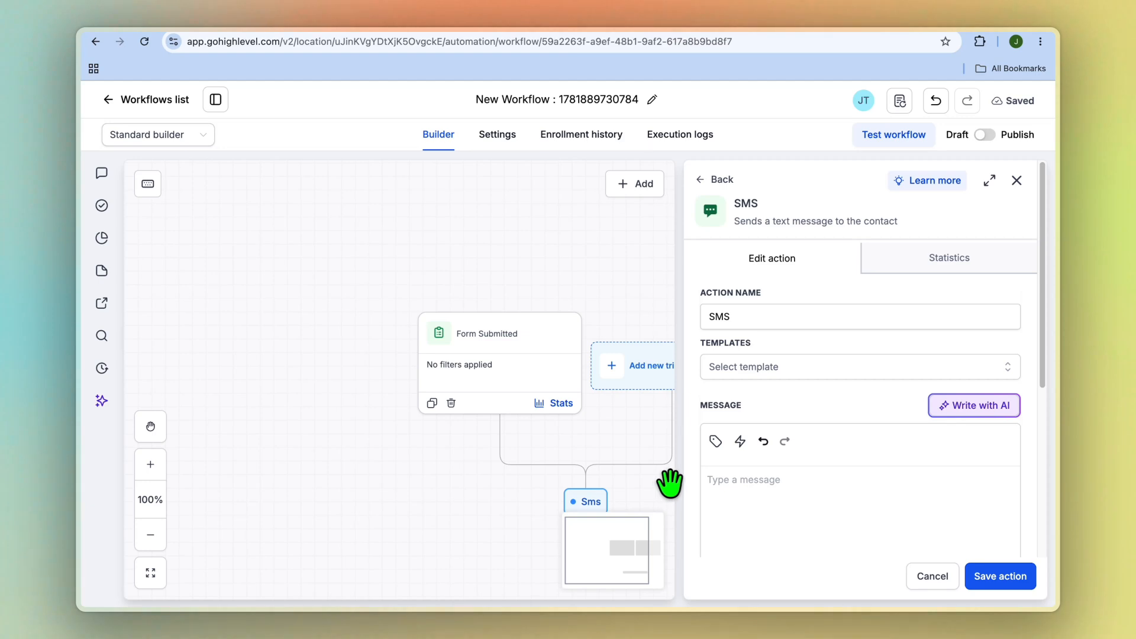
pyautogui.click(1017, 180)
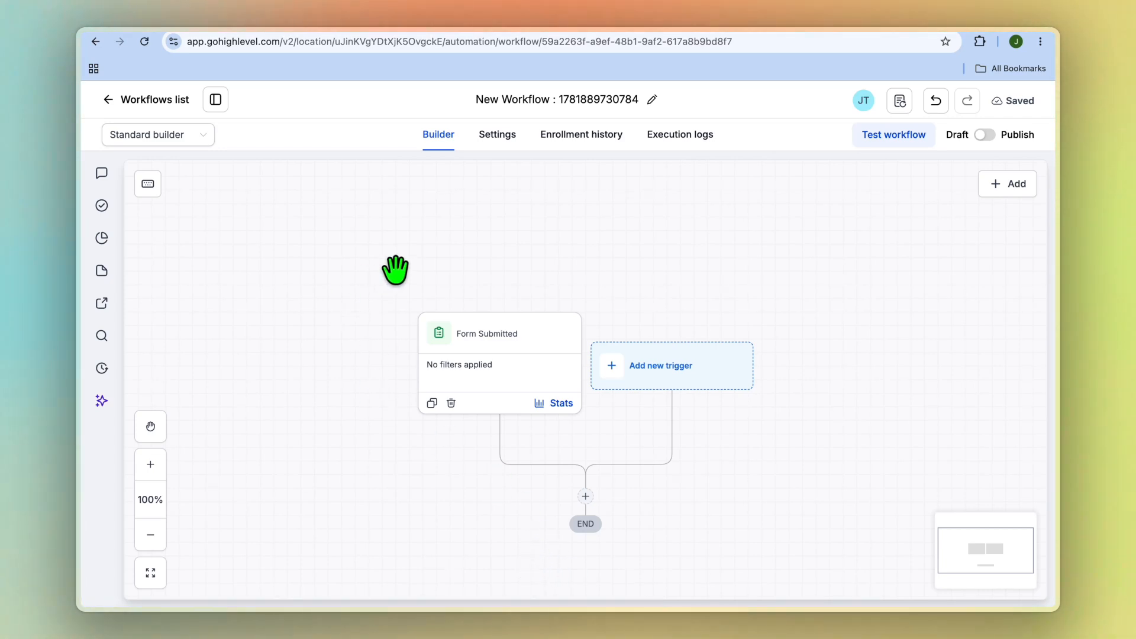
# Return to the workflows list and create another automation workflow from scratch
pyautogui.click(108, 99)
pyautogui.click(947, 207)
pyautogui.click(955, 244)
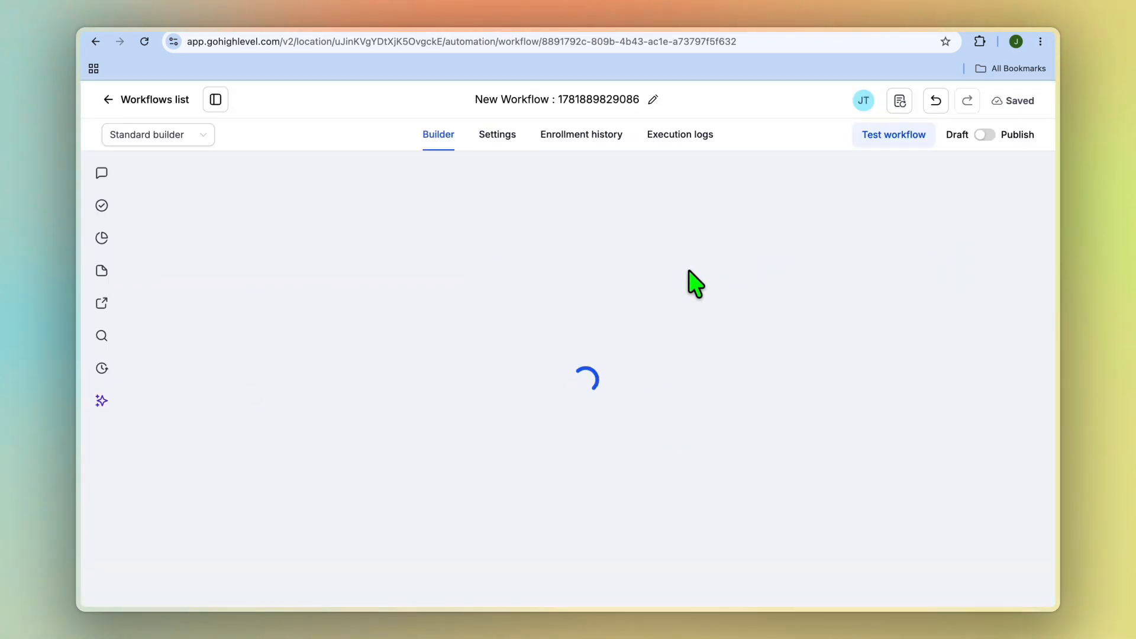
# Add a Call details trigger without filters to the second workflow and save it
pyautogui.click(586, 406)
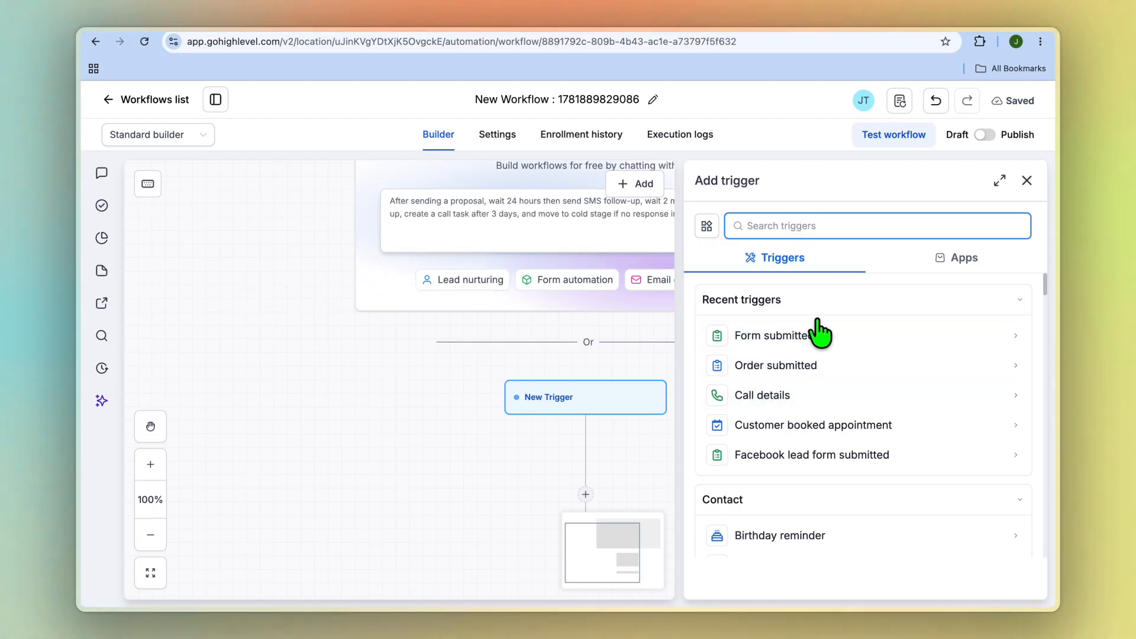
pyautogui.click(791, 395)
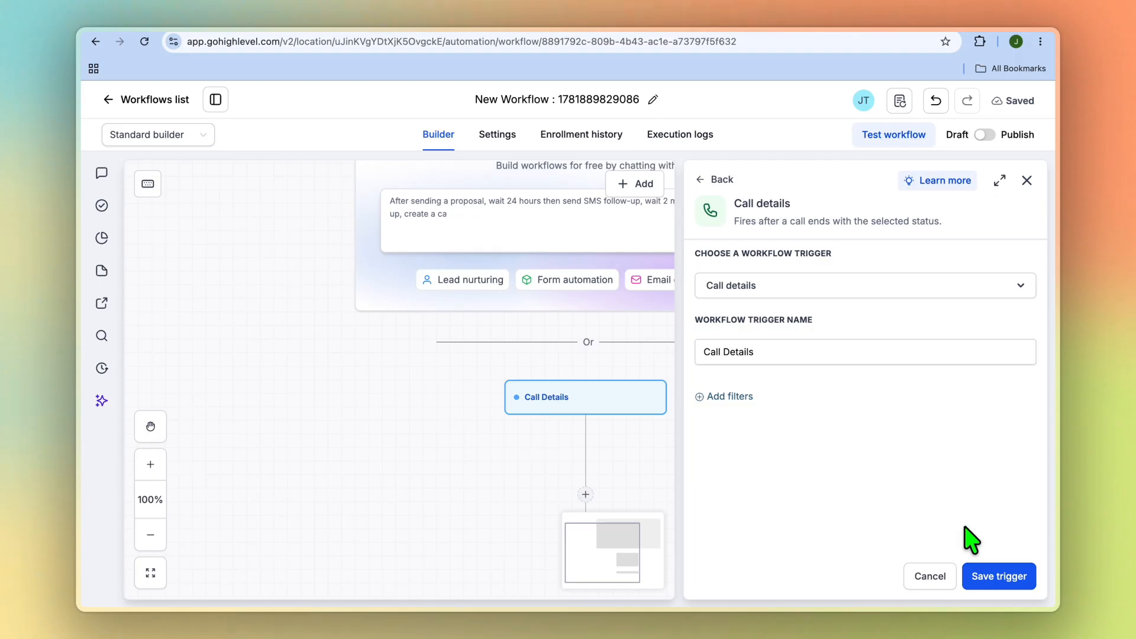
pyautogui.click(1016, 582)
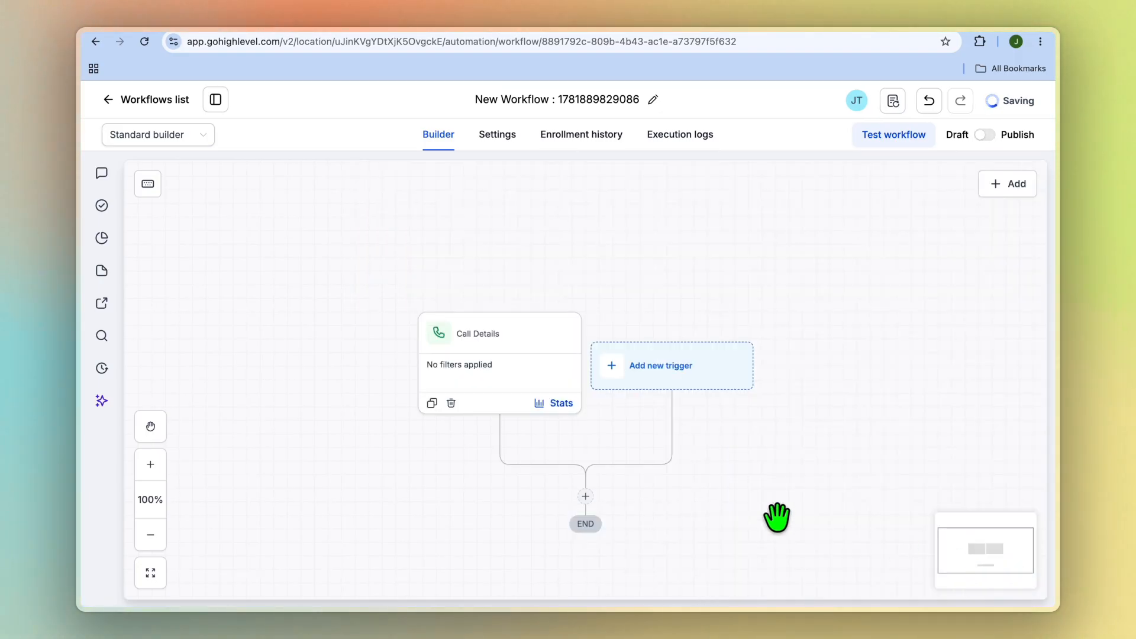
# View the Send SMS action's settings under the Call Details trigger, close them unsaved and return to the workflows list
pyautogui.click(586, 497)
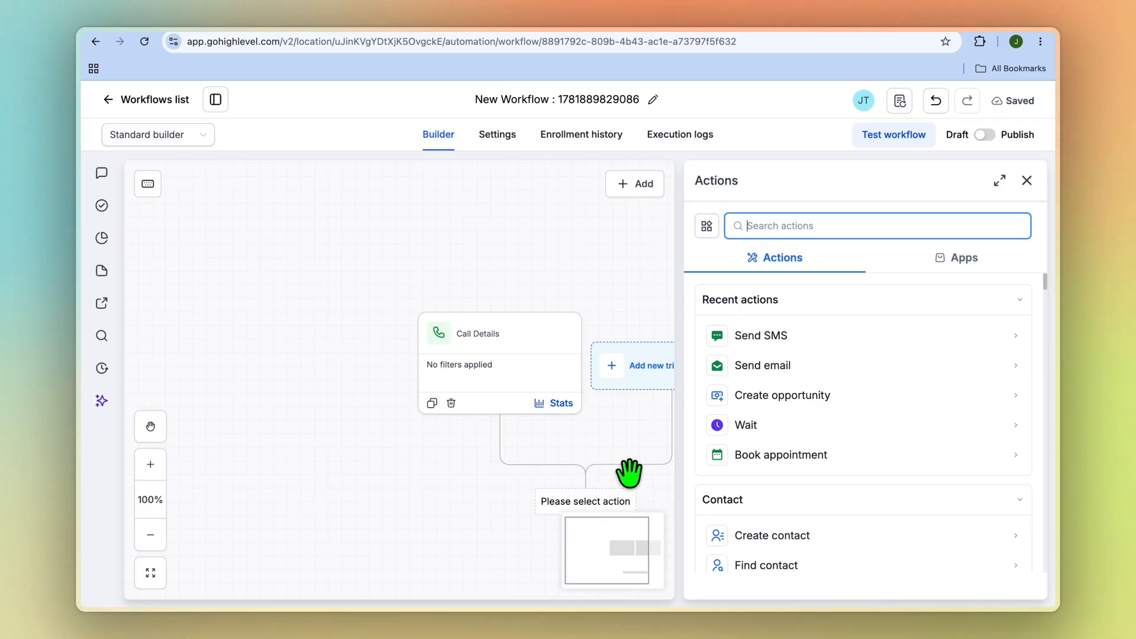
pyautogui.click(735, 333)
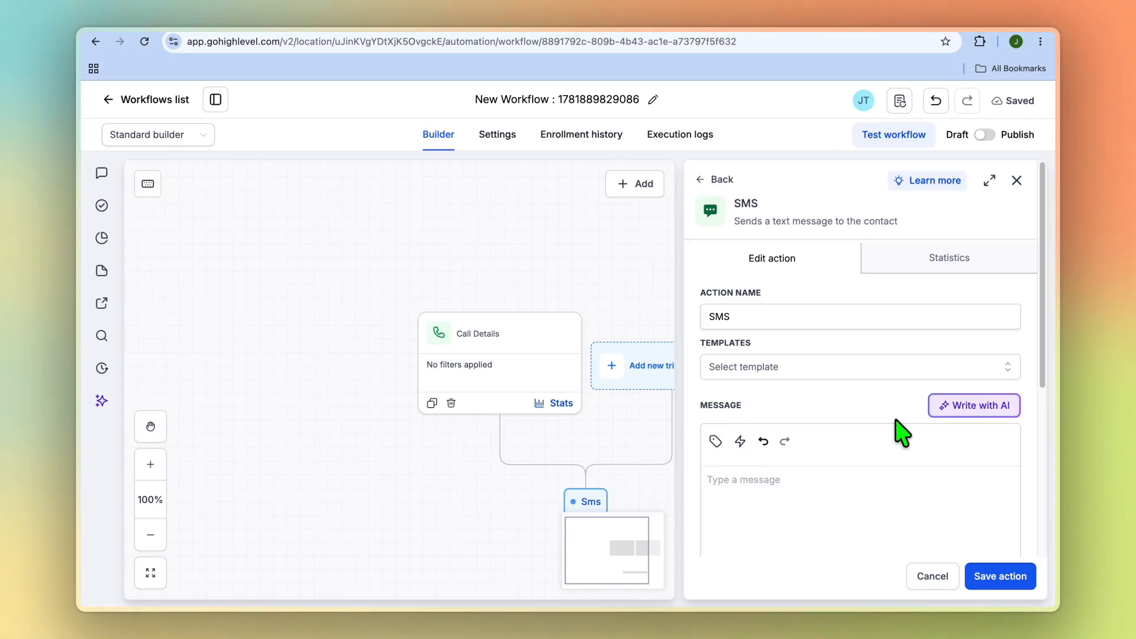
pyautogui.click(1016, 181)
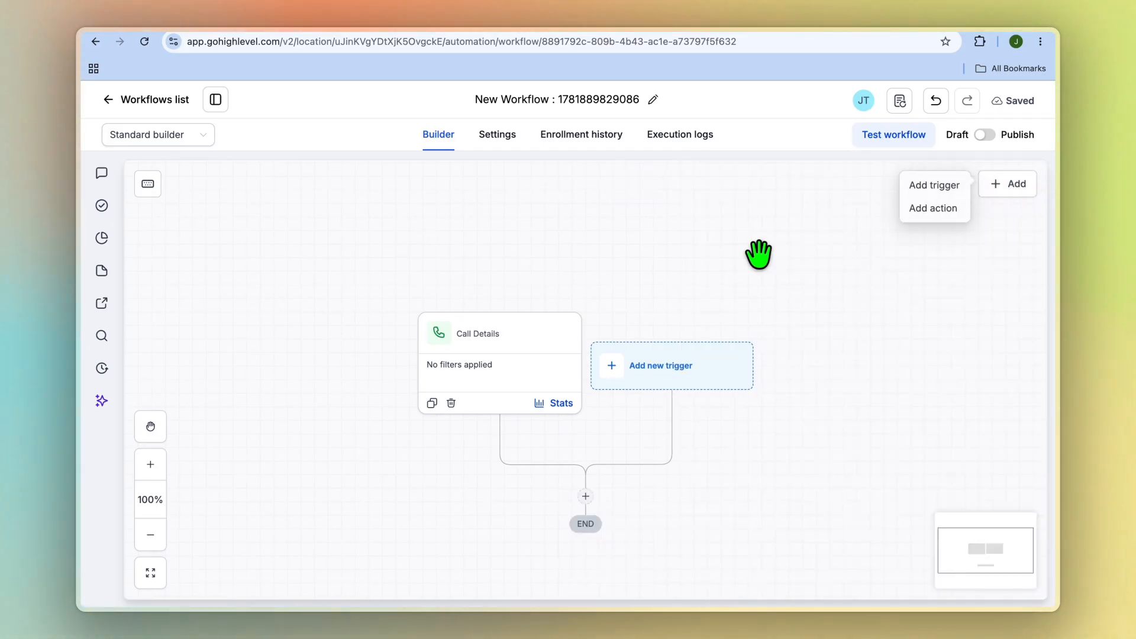
pyautogui.click(118, 100)
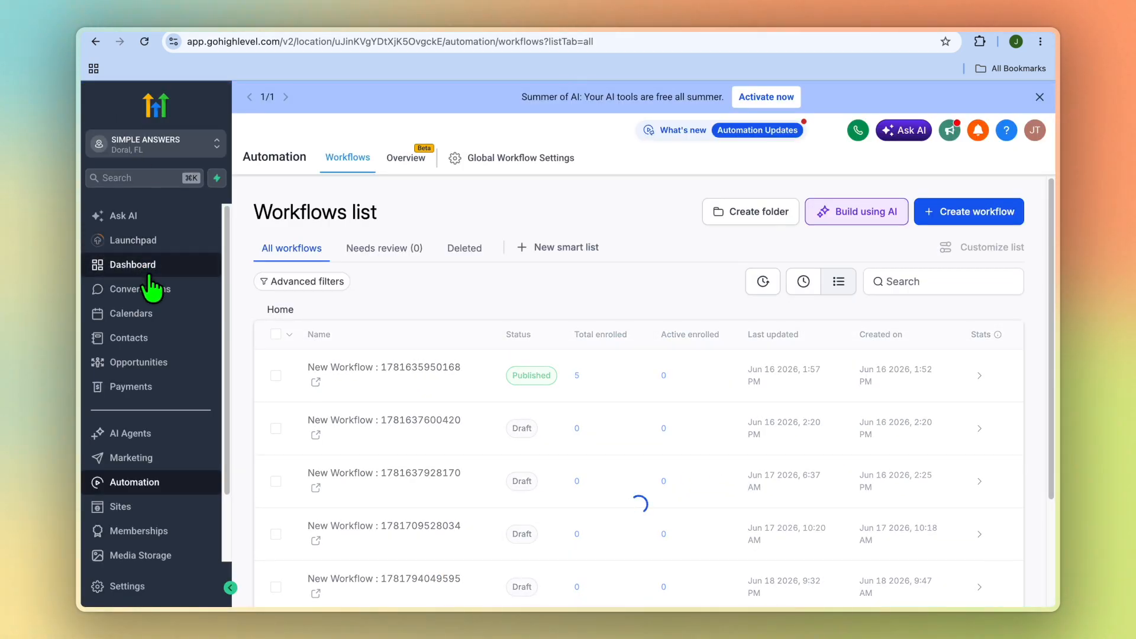
# Look through the Marketing section's Social Planner and Emails pages and the Sites section's Funnels and Websites pages
pyautogui.click(171, 471)
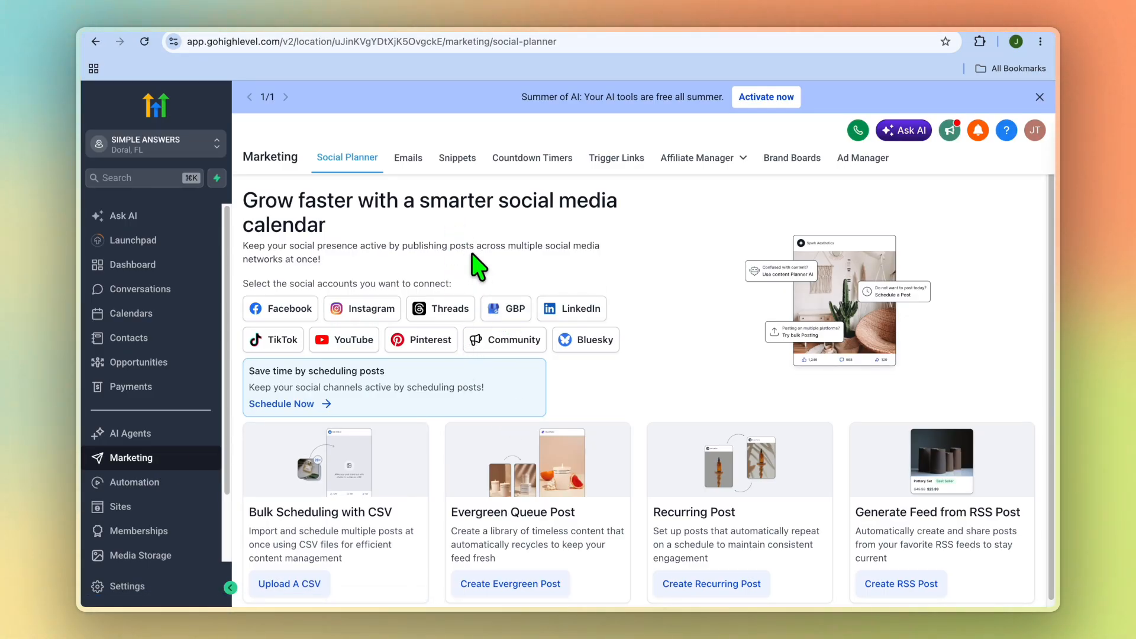
pyautogui.click(405, 167)
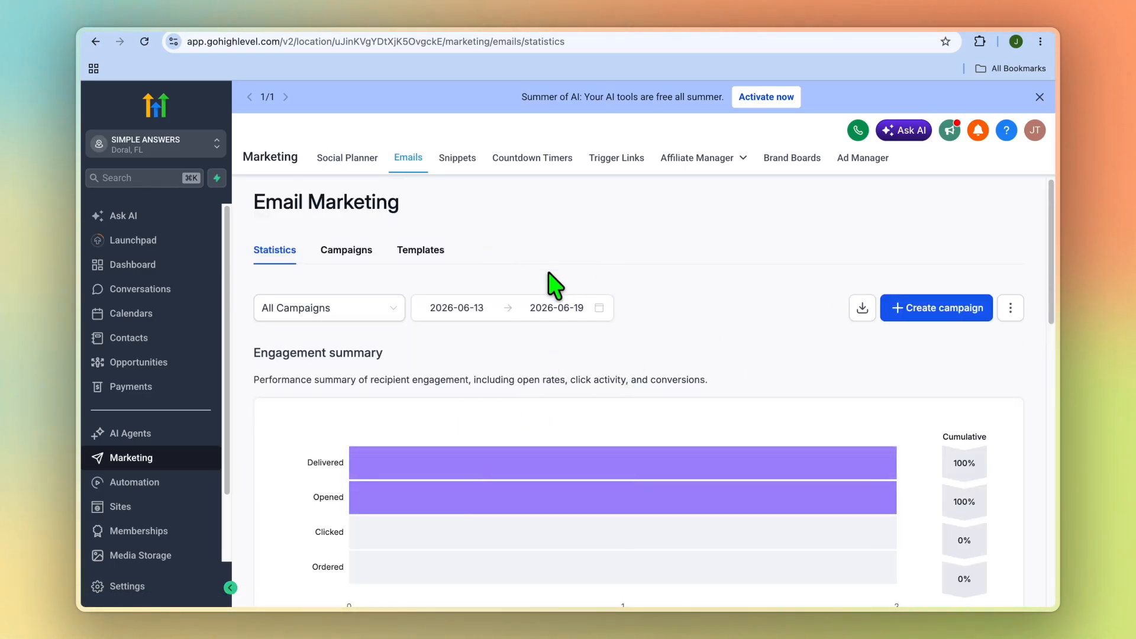
pyautogui.click(186, 486)
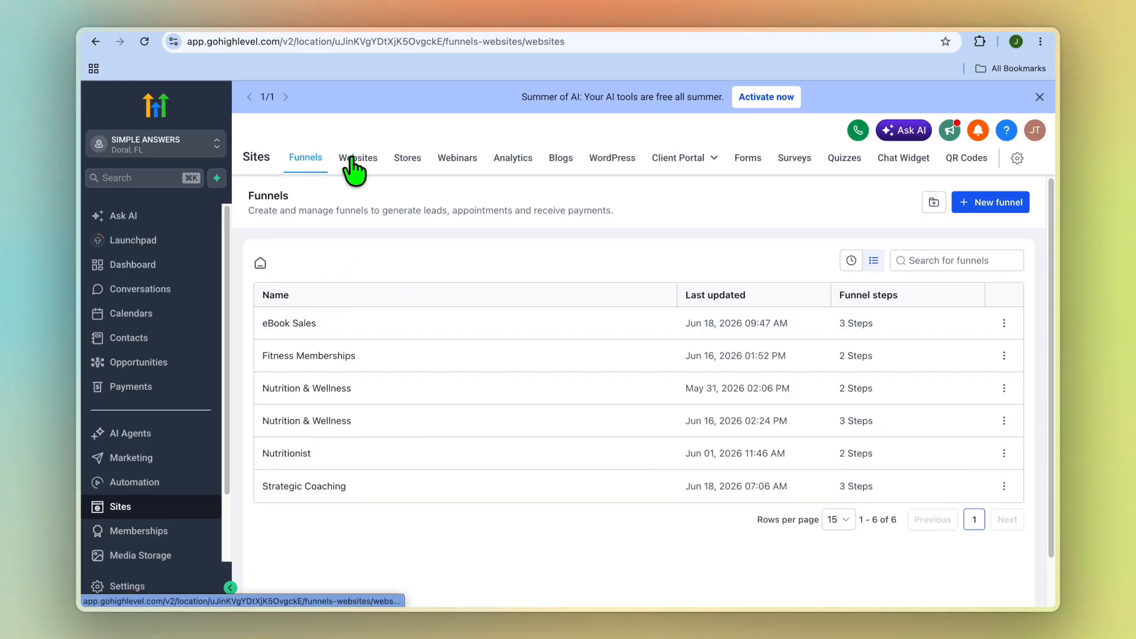
pyautogui.click(355, 165)
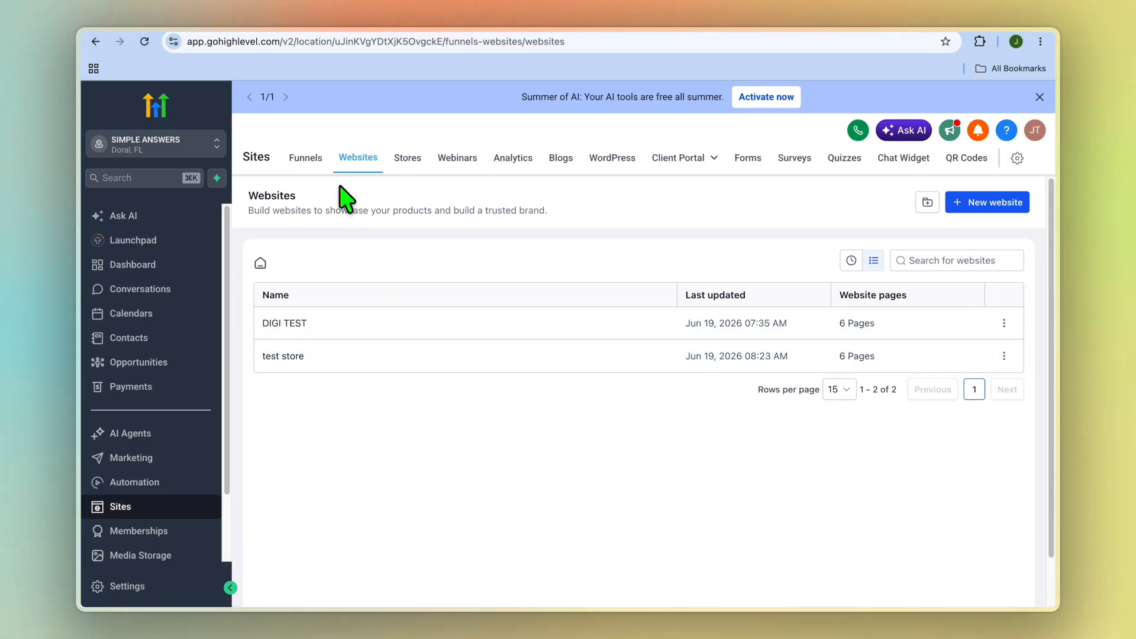
# Switch to the gohighlevel.com homepage tab and look through its feature, platform and community sections
pyautogui.click(219, 29)
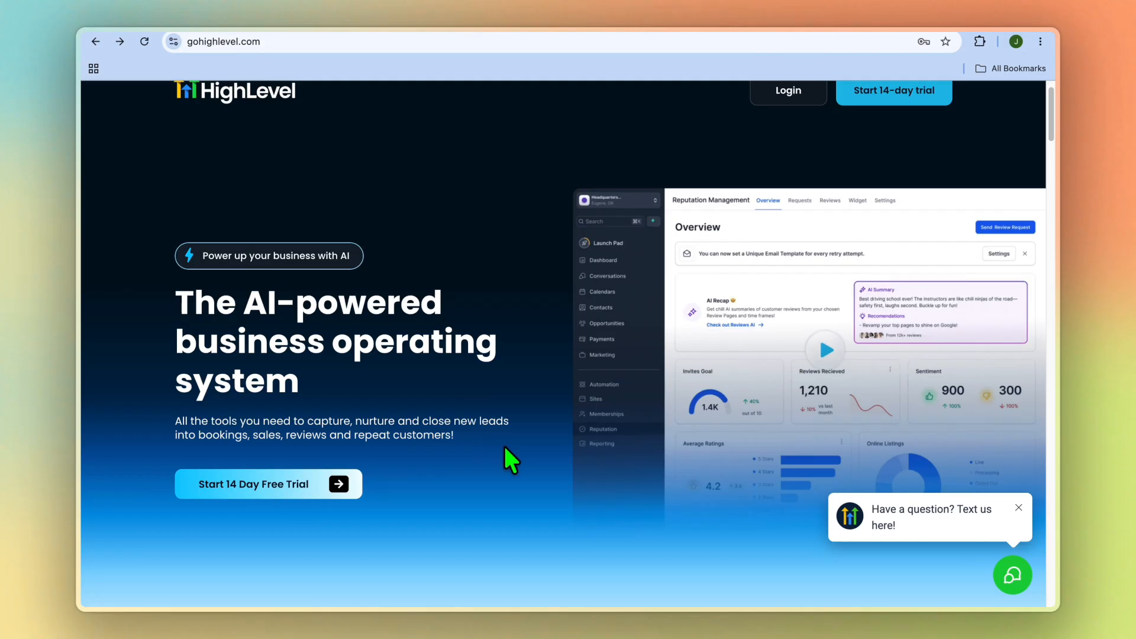
pyautogui.scroll(-1, 496, 514)
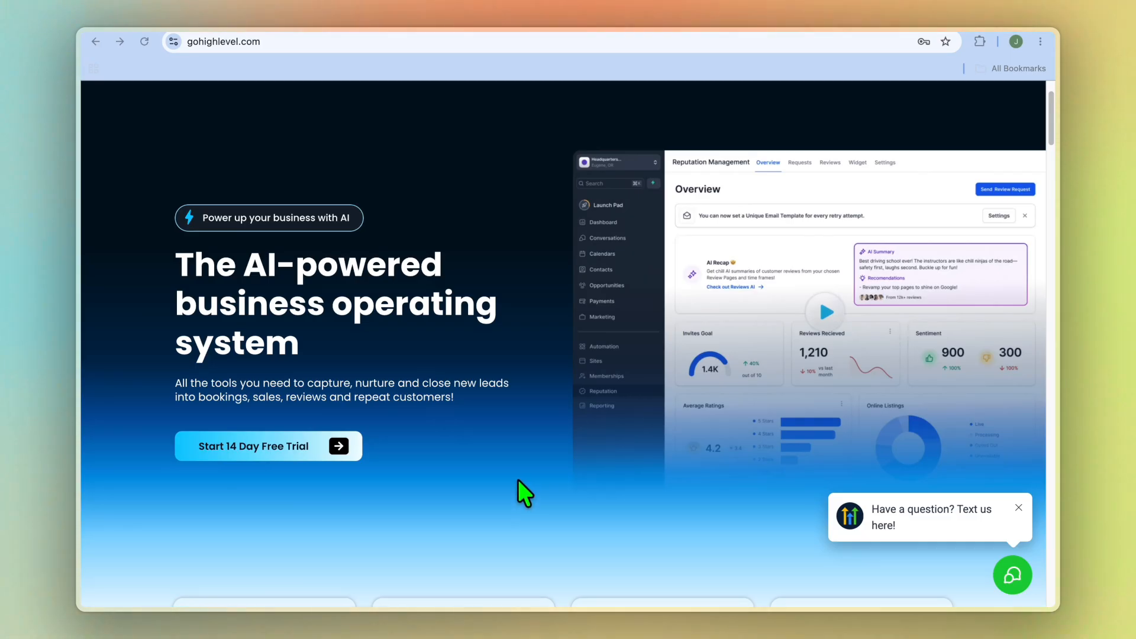
pyautogui.scroll(-10, 533, 482)
pyautogui.scroll(-5, 548, 488)
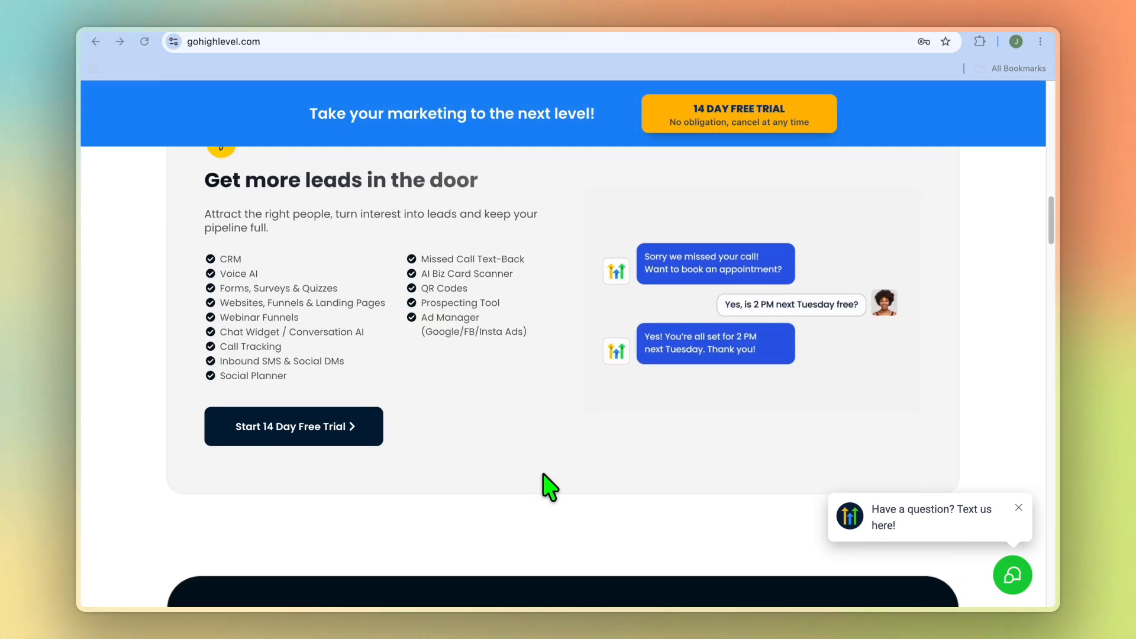
pyautogui.scroll(-1, 543, 474)
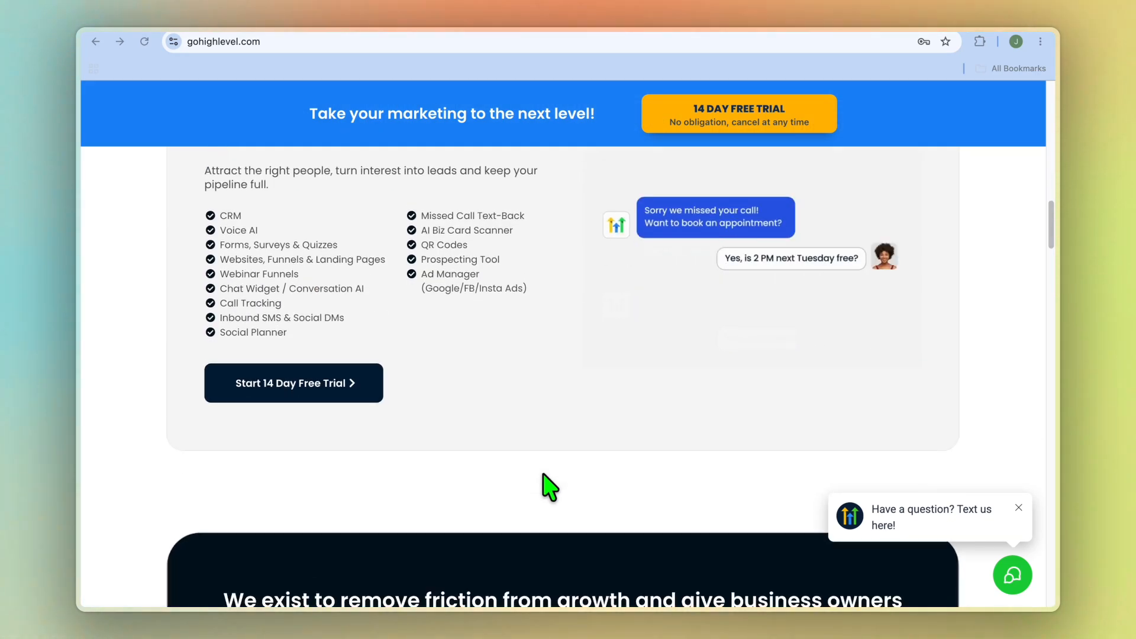
pyautogui.scroll(-6, 549, 487)
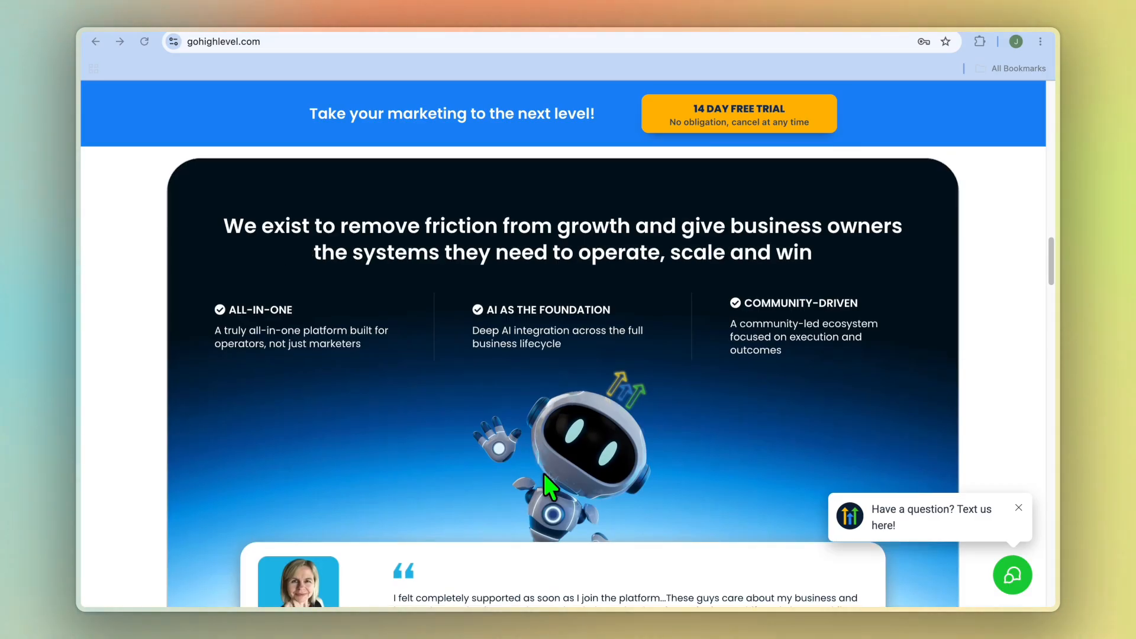
pyautogui.scroll(-8, 549, 487)
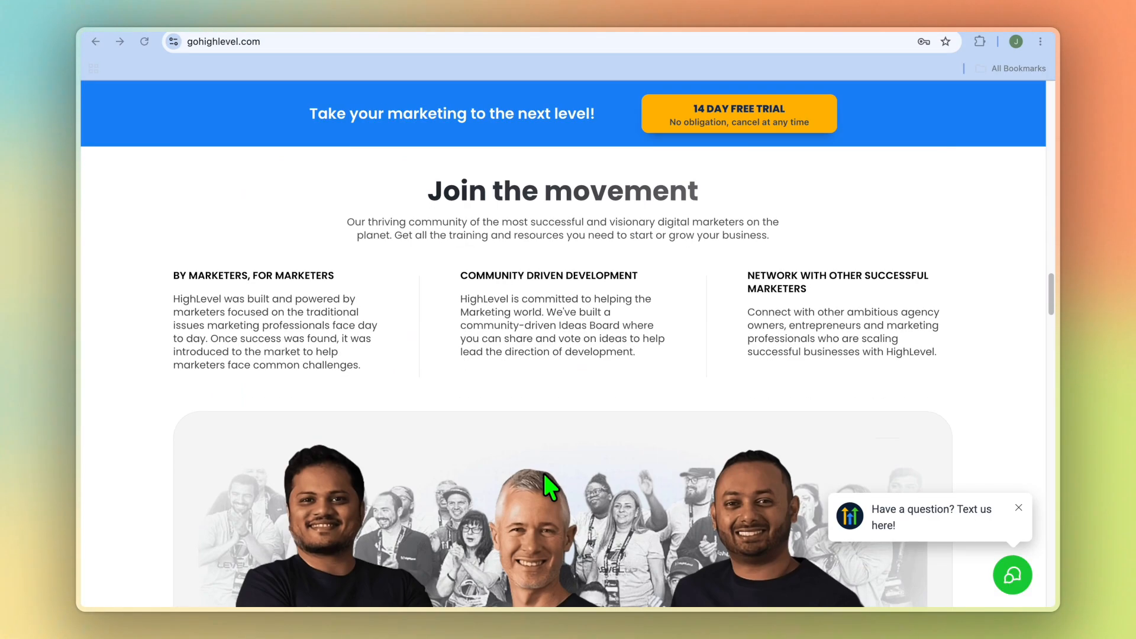